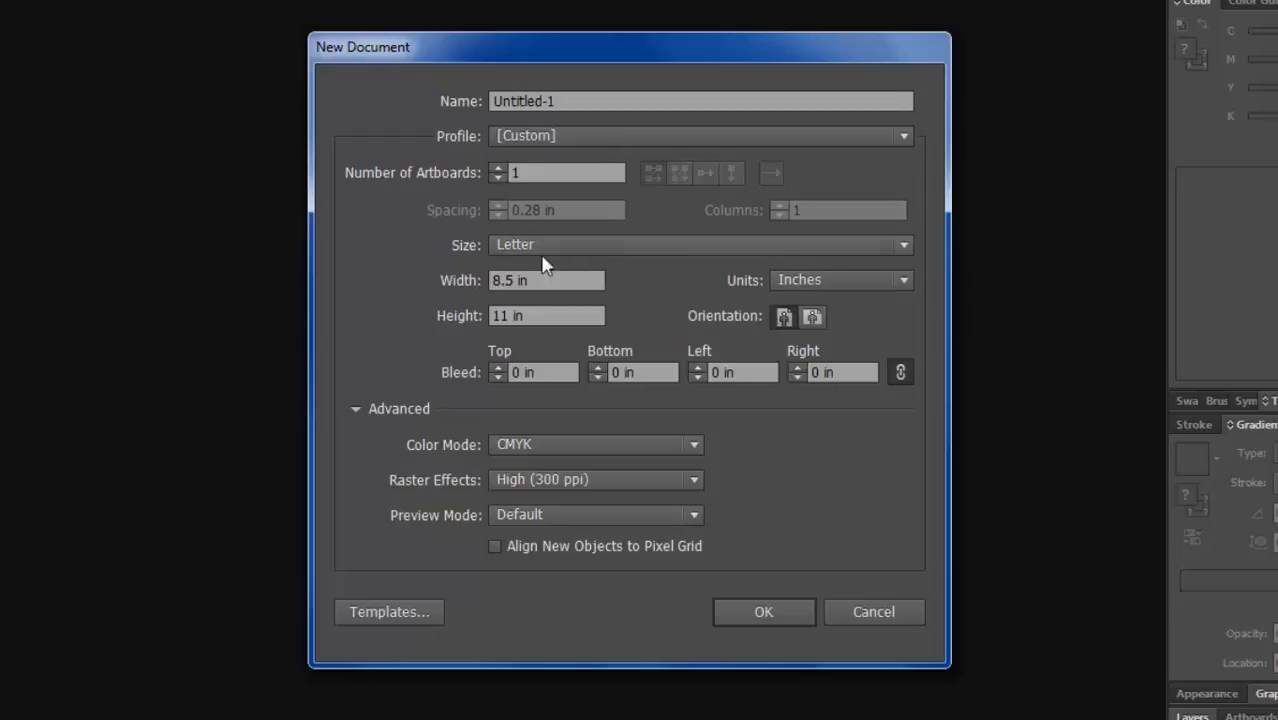
Create a new portrait Letter-size document with inches as units and CMYK color mode
left_click(903, 246)
left_click(903, 246)
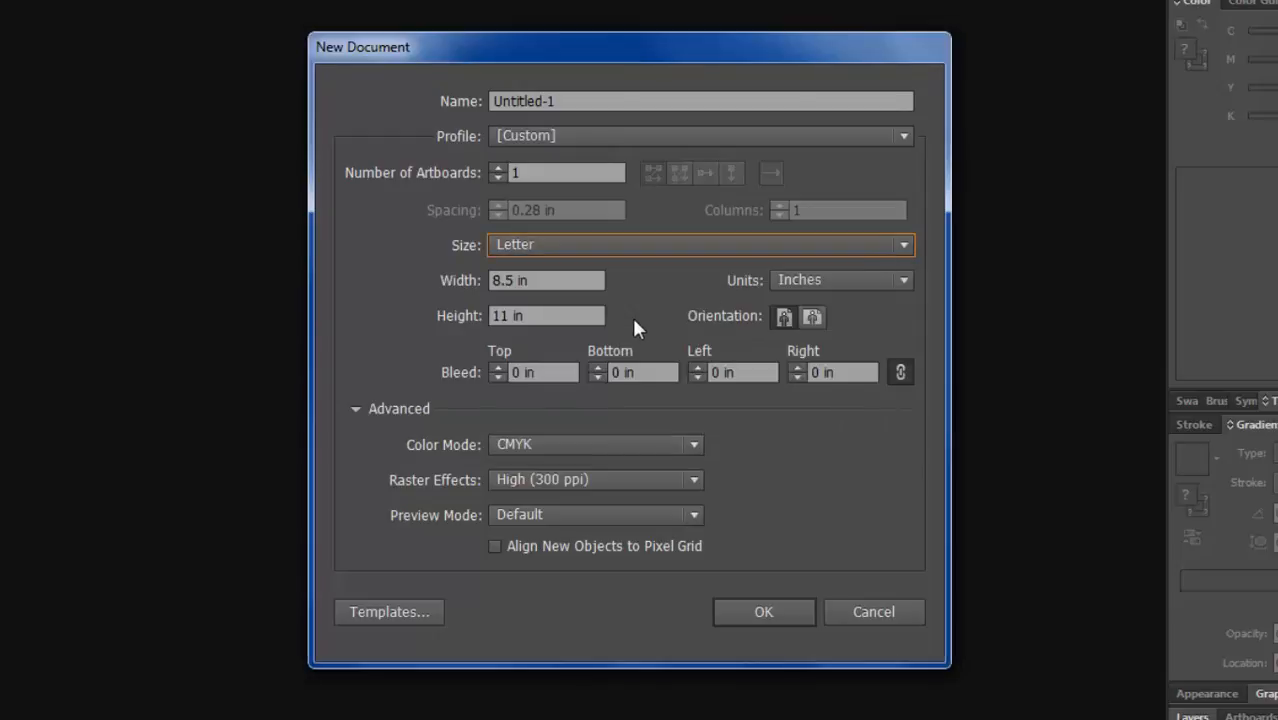
left_click(904, 281)
left_click(906, 278)
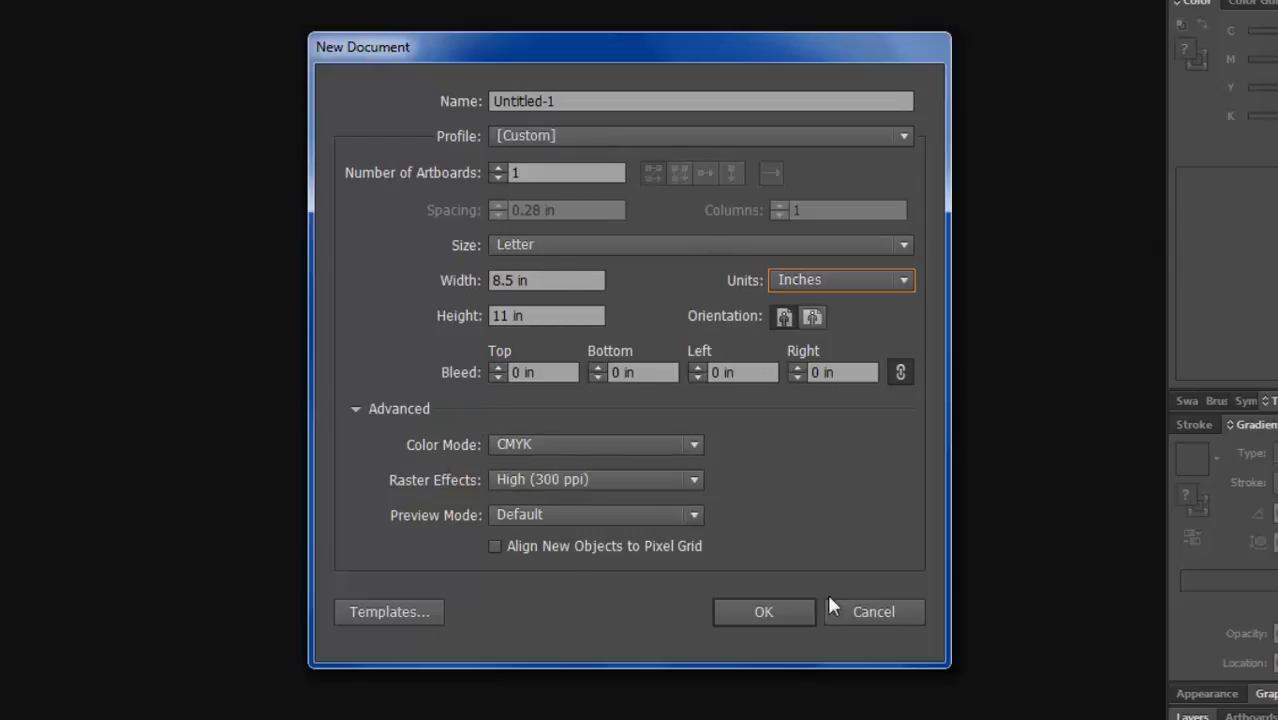
left_click(742, 615)
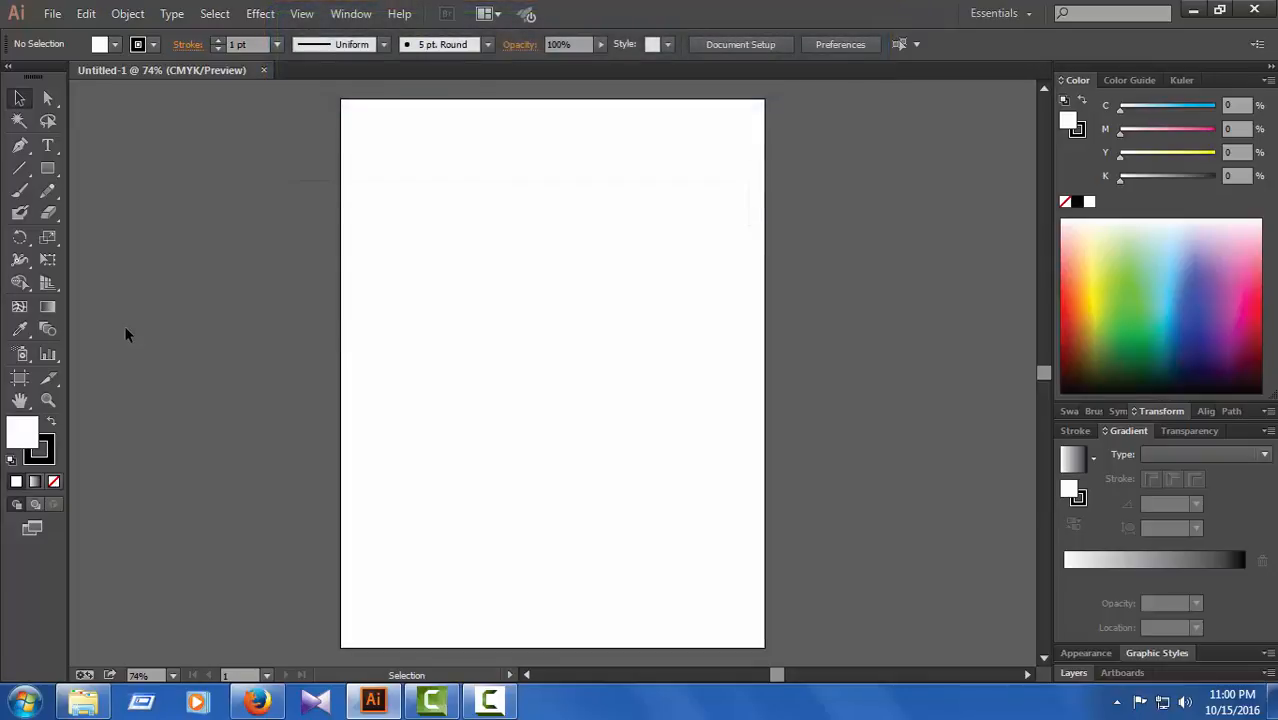
Draw a rectangle about 8.18 by 10.62 in nearly filling the artboard and move it slightly up to even out the margins
left_click(46, 169)
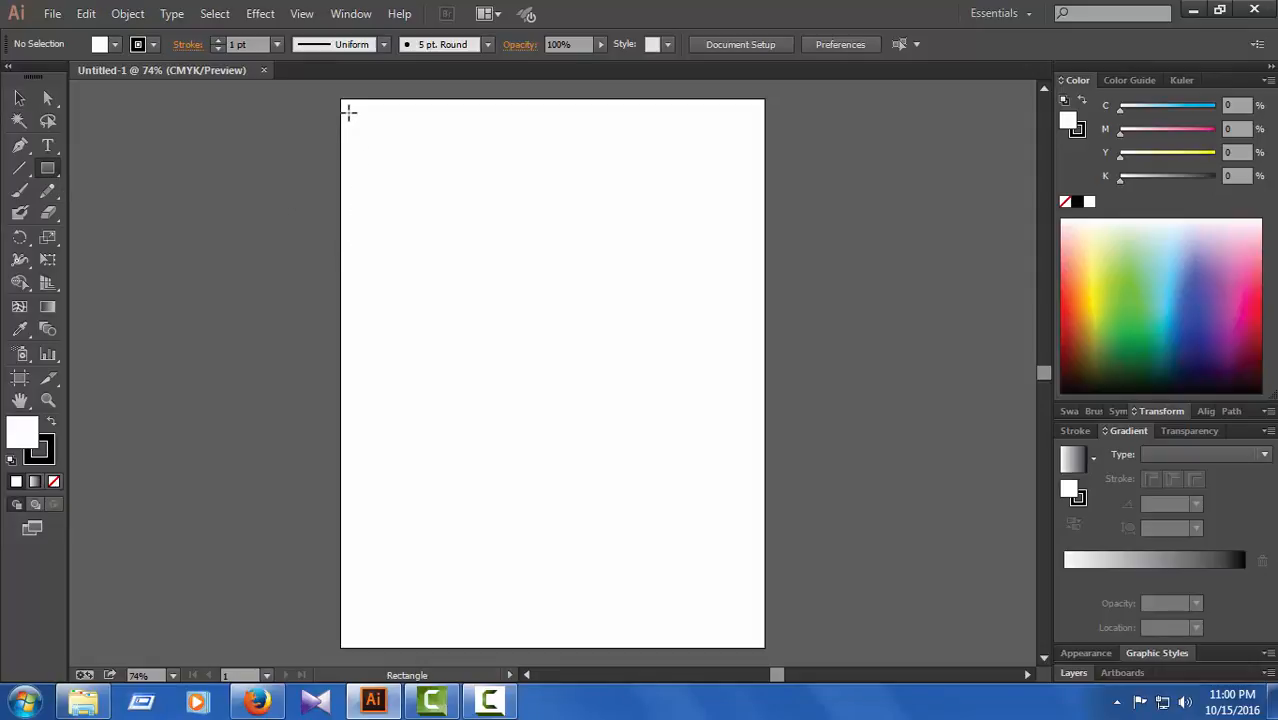
left_click_drag(348, 112, 758, 646)
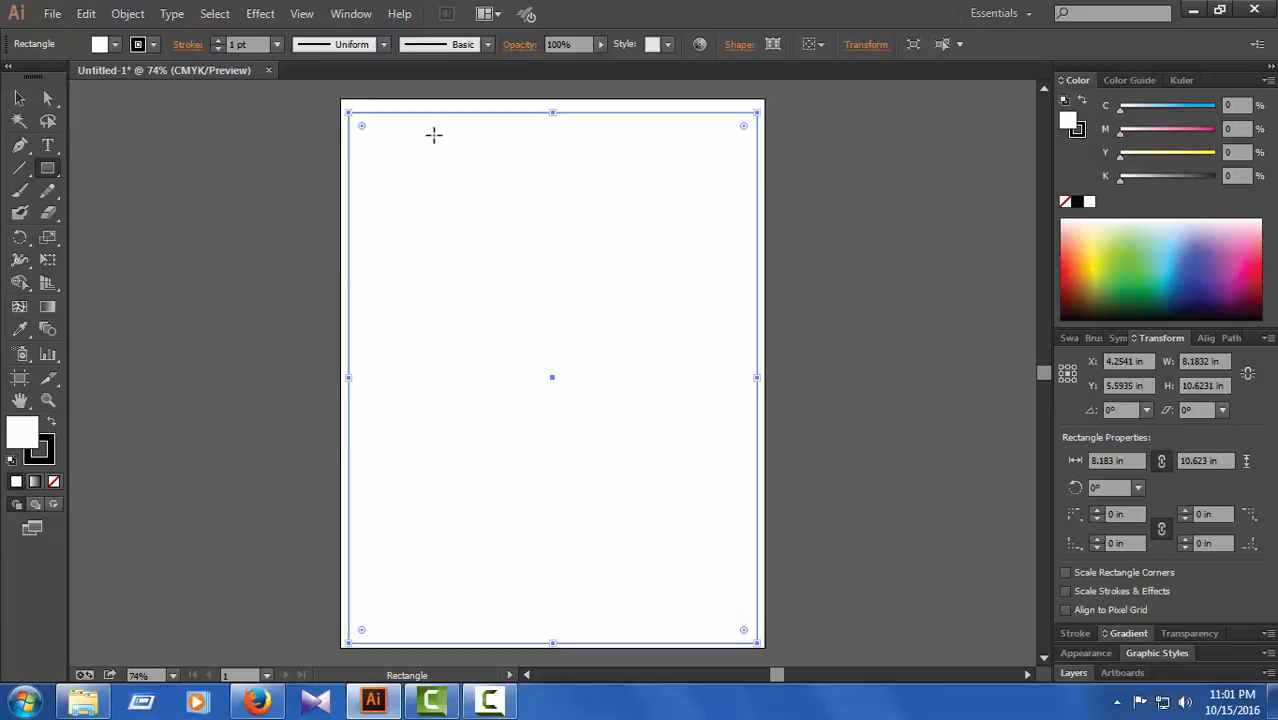
left_click(19, 98)
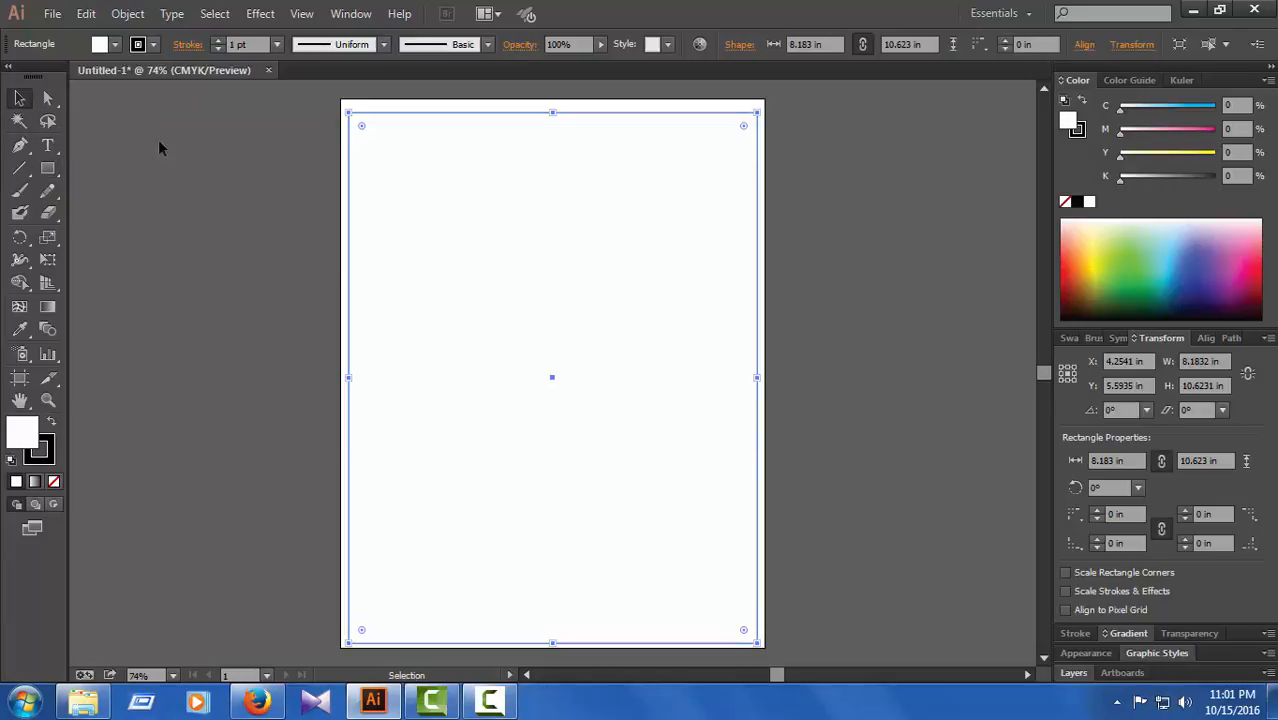
left_click(46, 100)
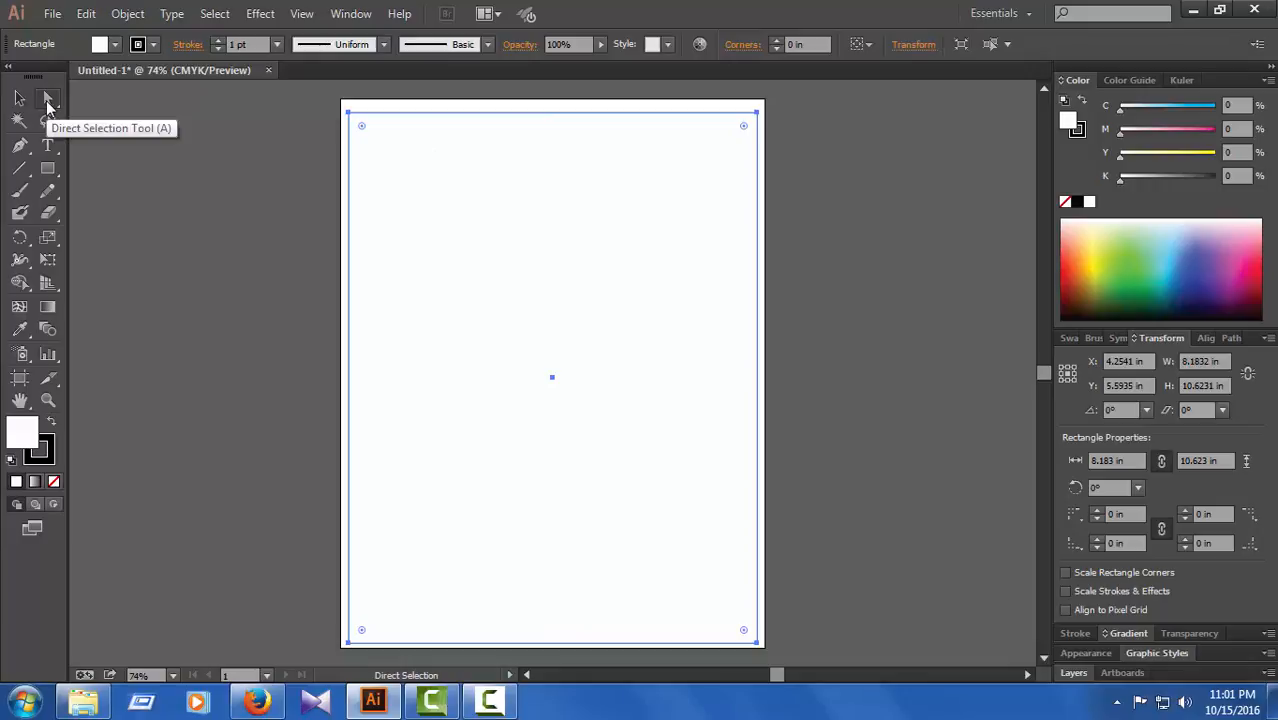
mouse_move(603, 265)
left_mouse_down()
mouse_move(599, 251)
mouse_move(605, 262)
left_mouse_up()
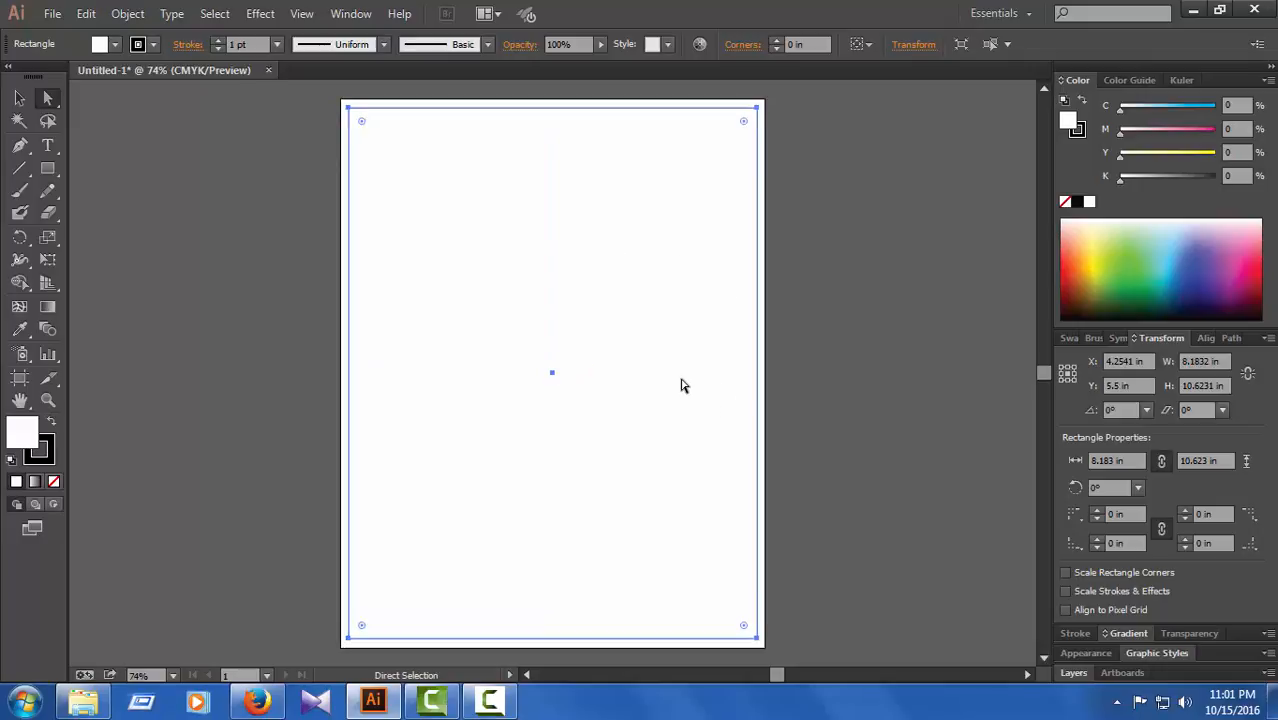
key("Down")
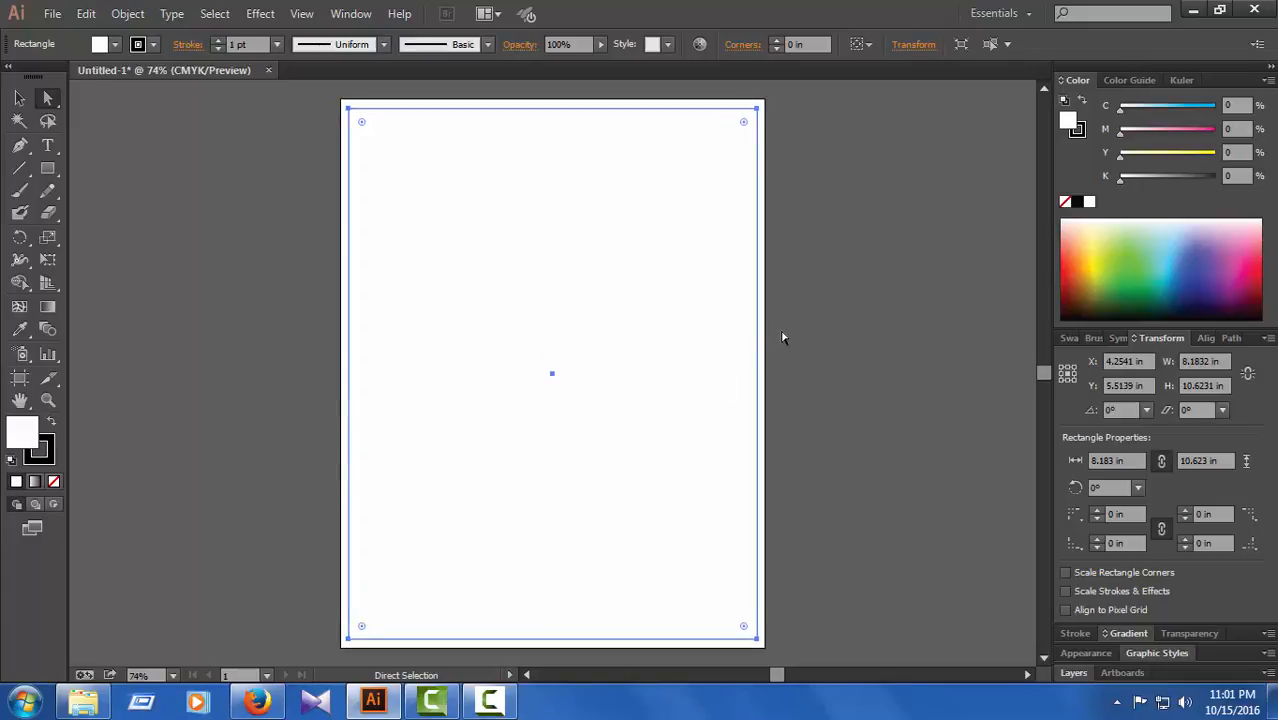
left_click(783, 338)
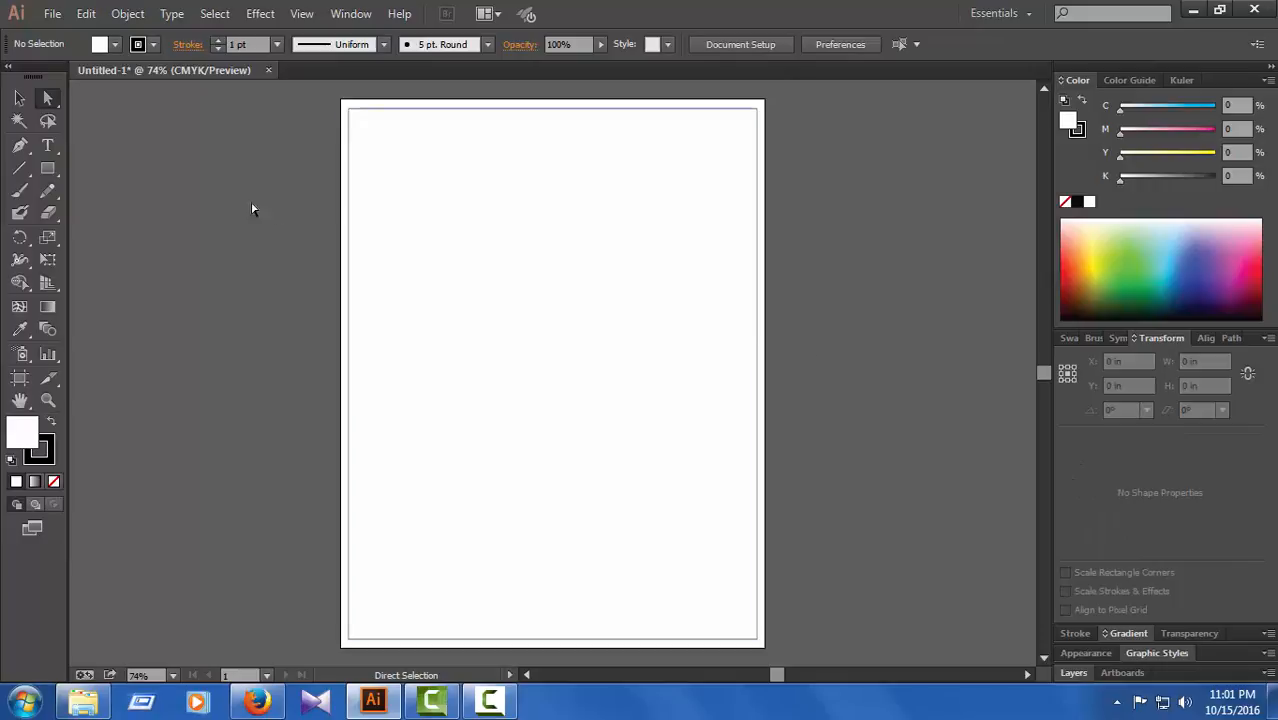
Fill the rectangle with a white-to-black linear gradient at 0°
left_click(520, 145)
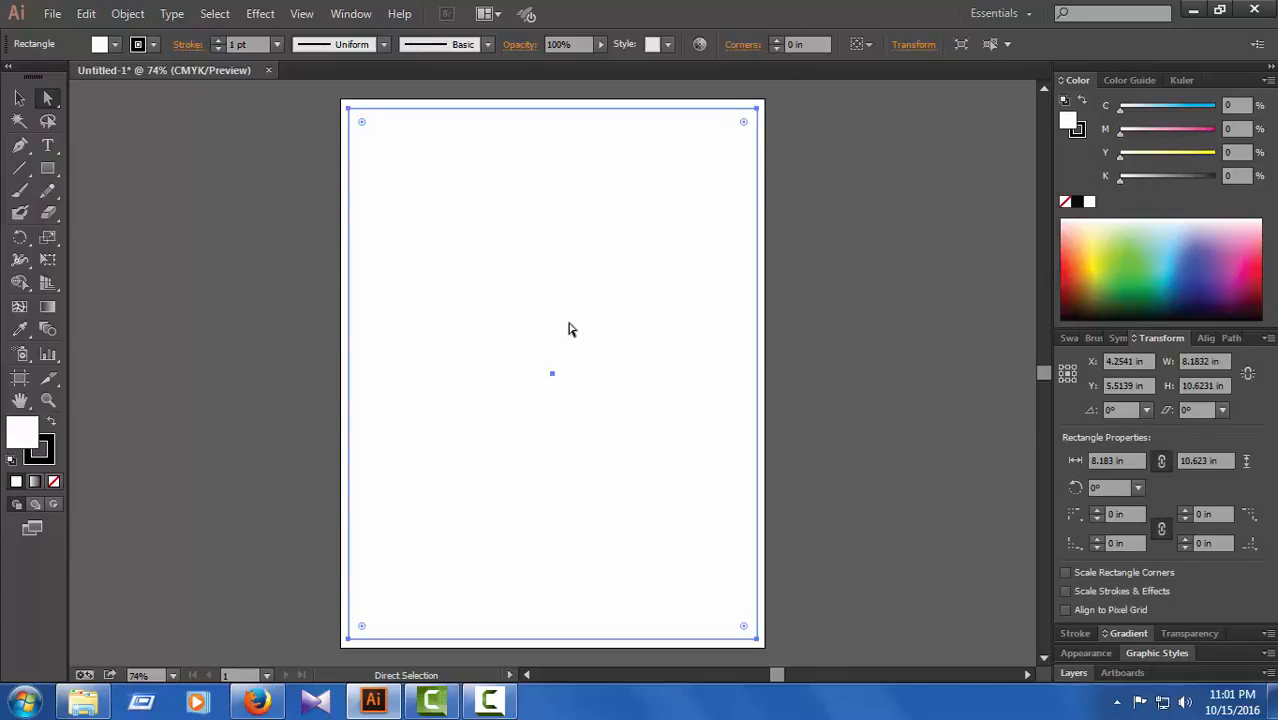
left_click(1128, 635)
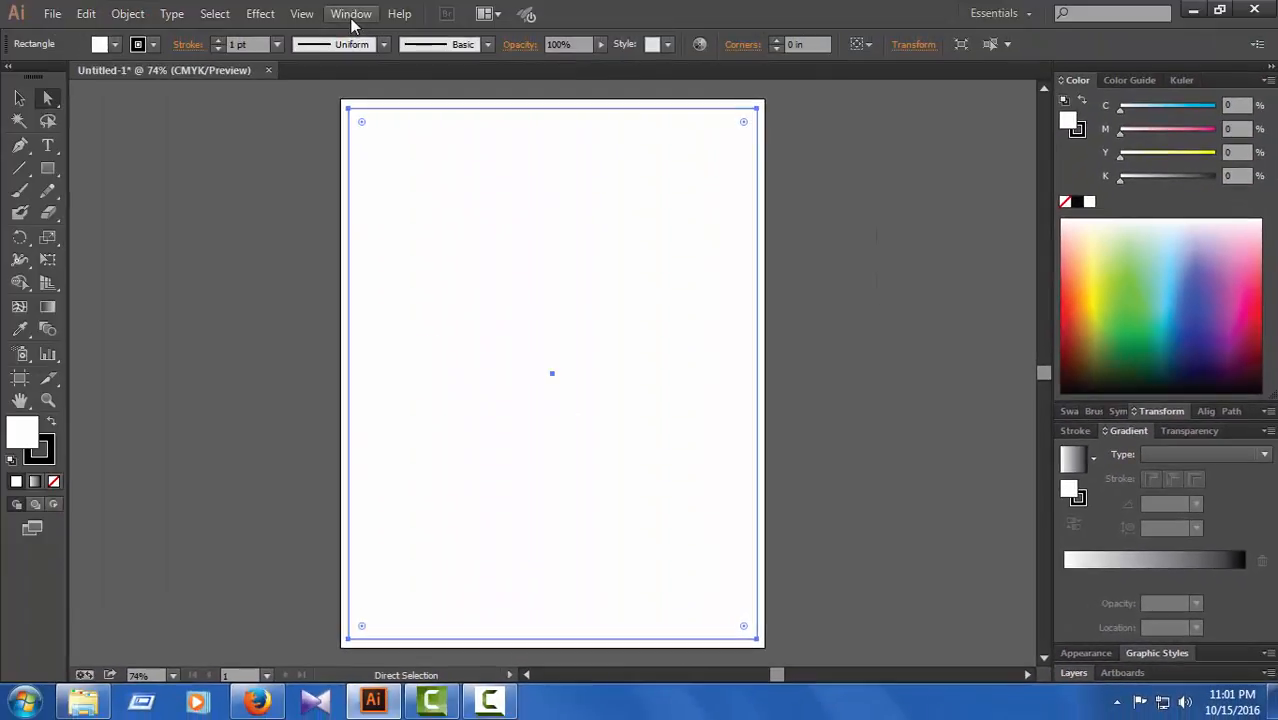
left_click(351, 14)
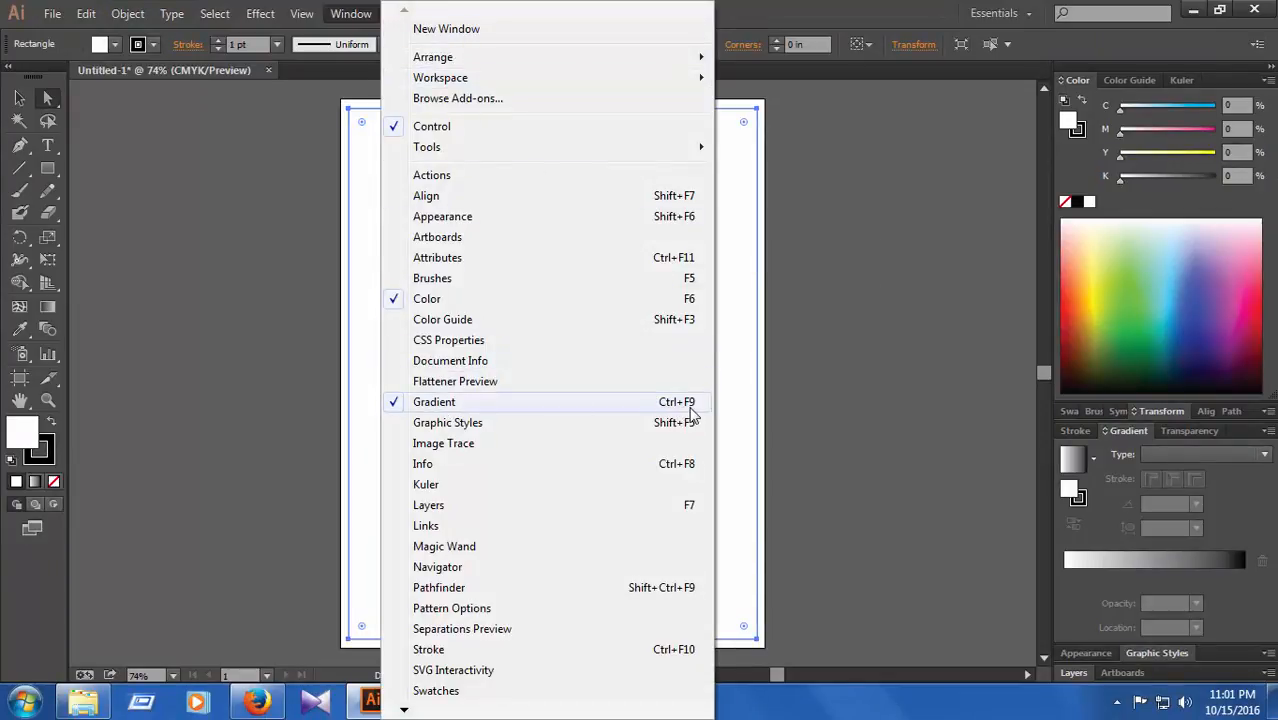
left_click(349, 16)
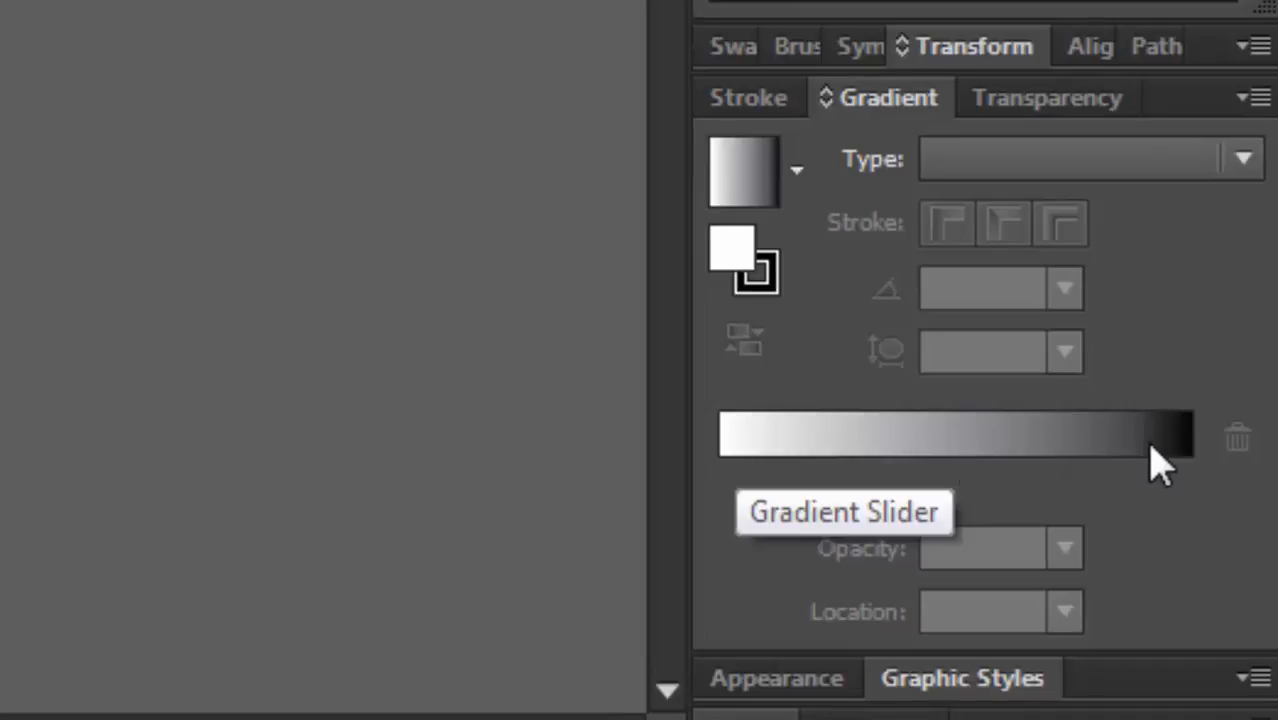
left_click(723, 487)
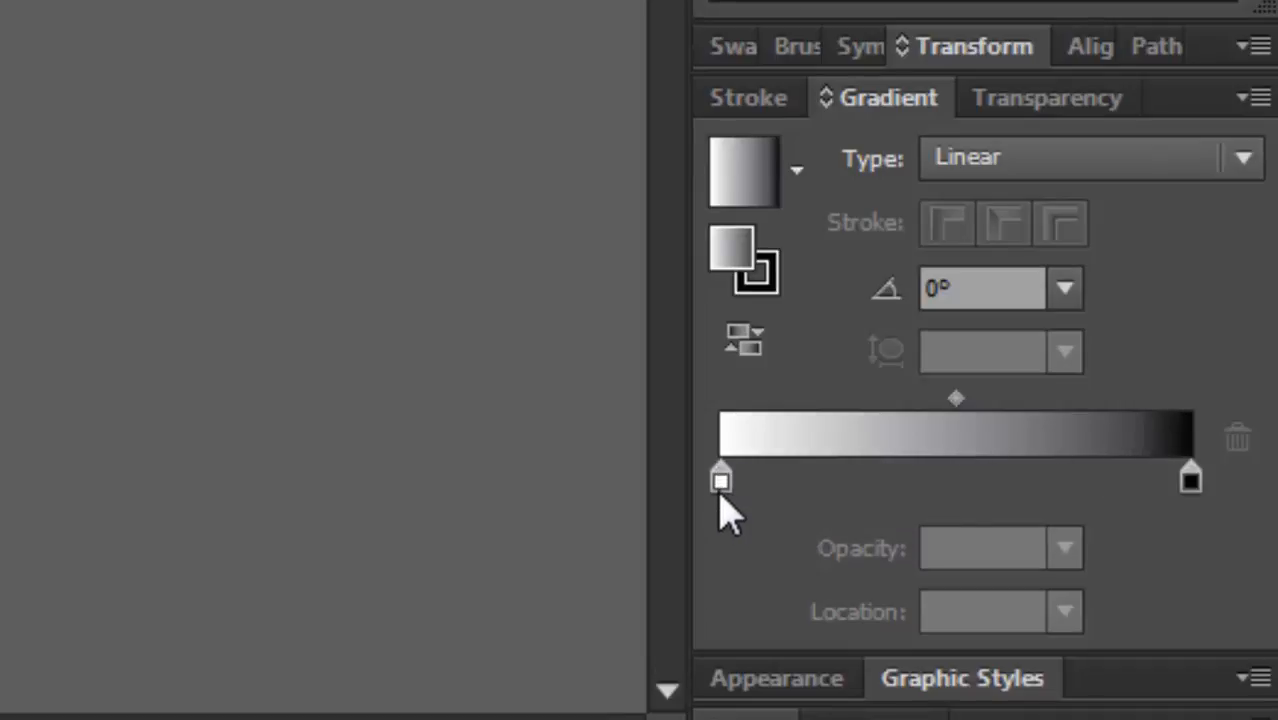
left_click(721, 484)
left_click(1192, 484)
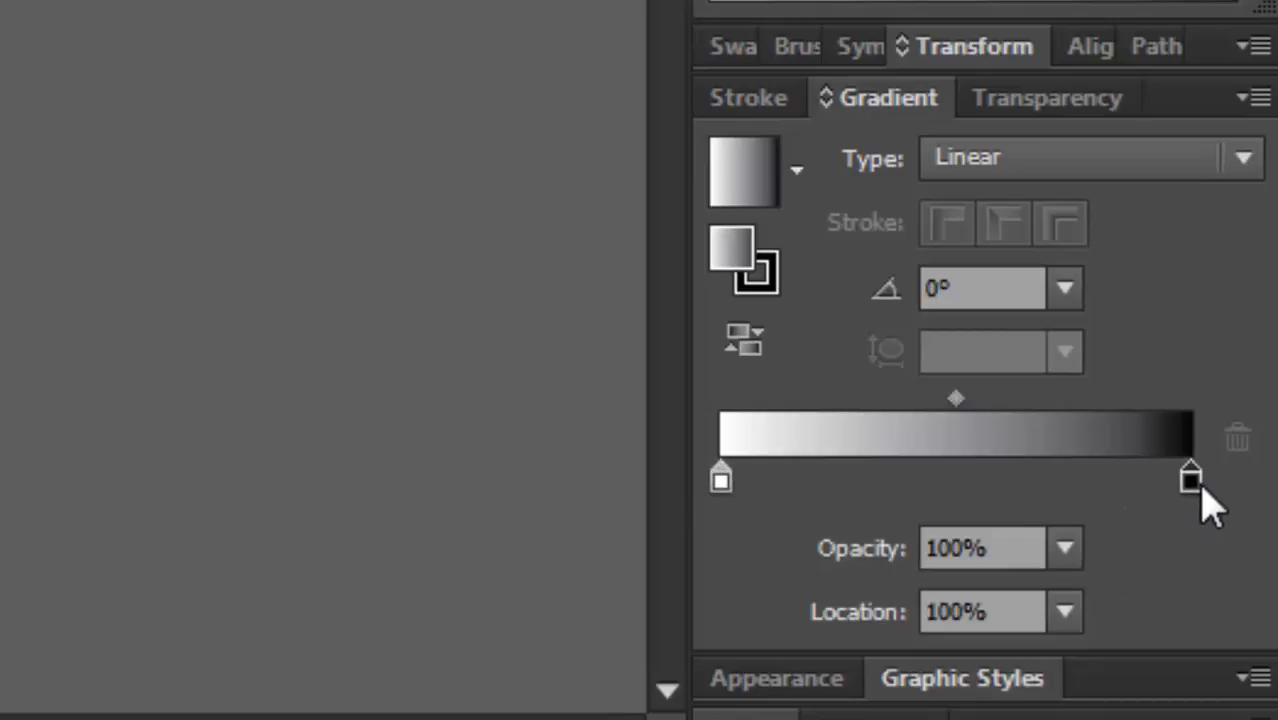
Switch the white and the black gradient stops from grayscale to the CMYK color model
left_click(720, 484)
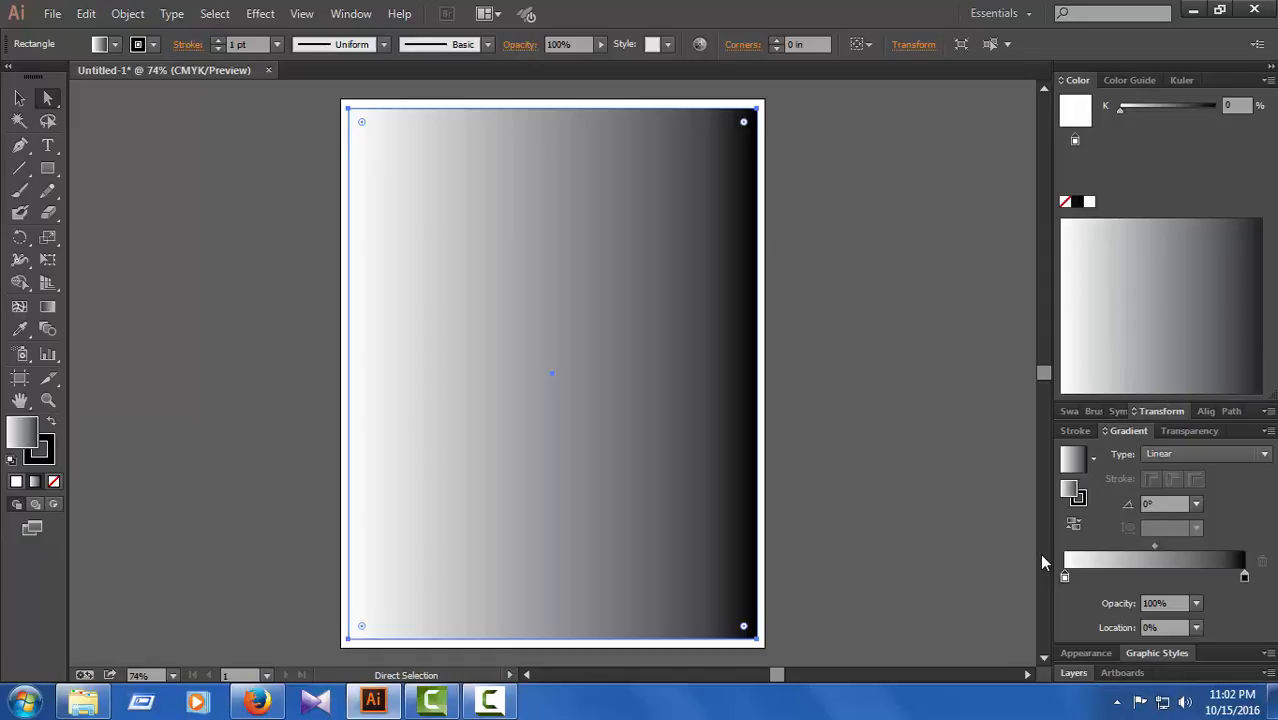
left_click(1267, 81)
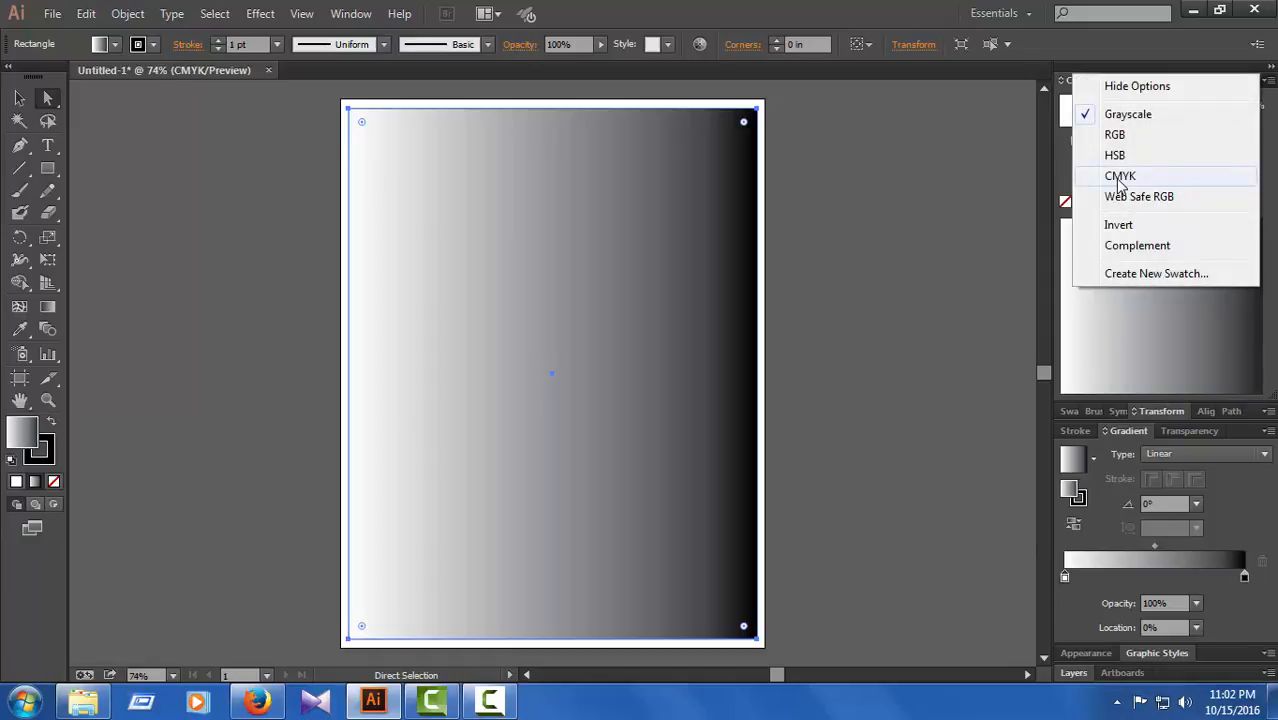
left_click(1120, 177)
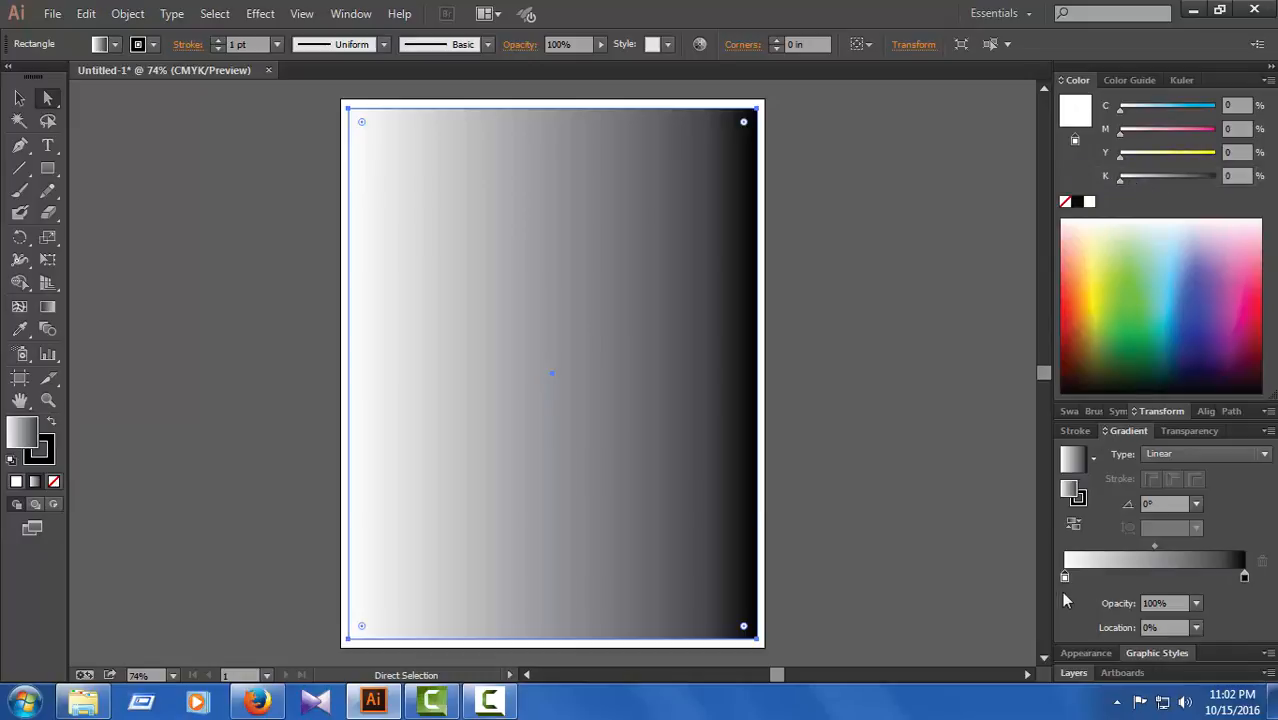
left_click(1244, 578)
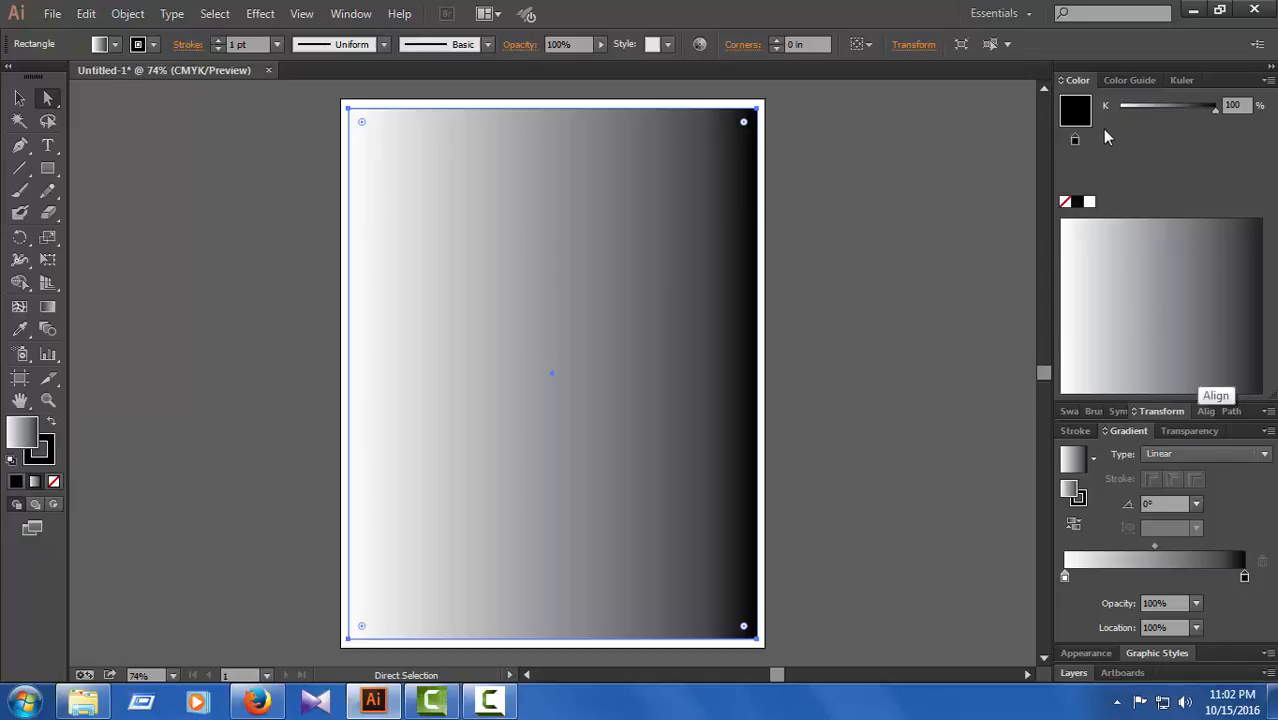
left_click(1266, 82)
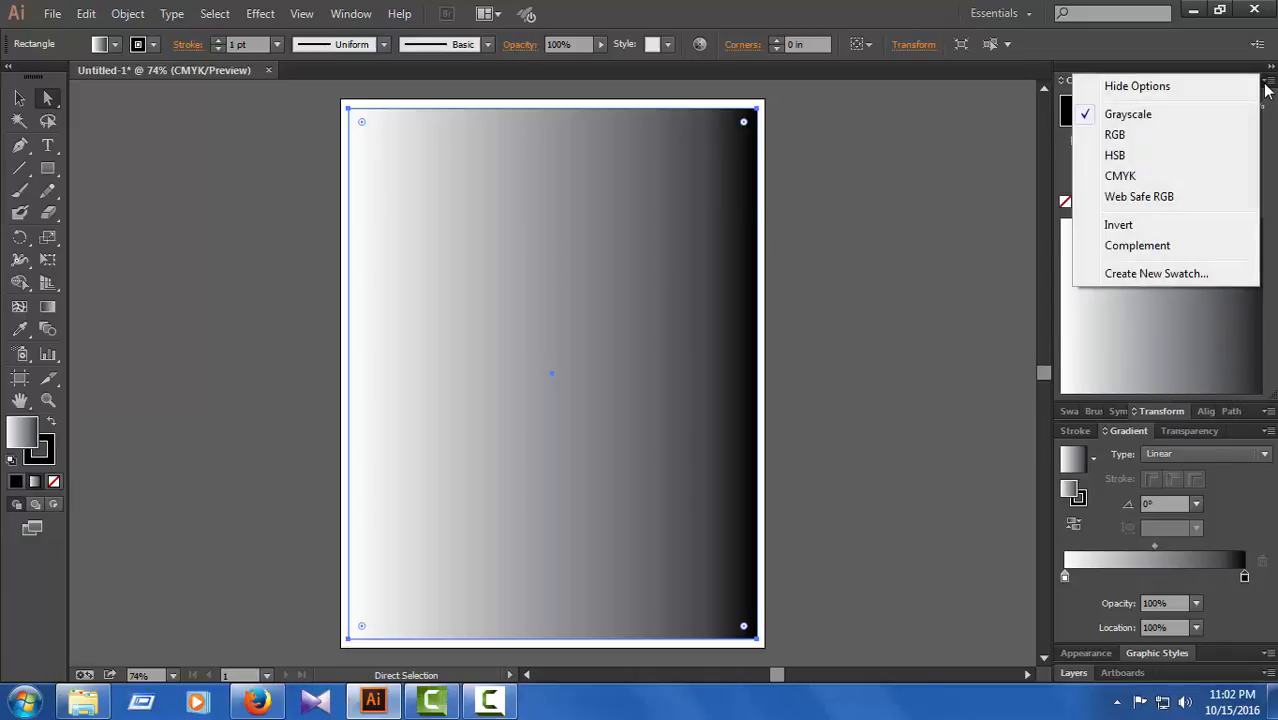
left_click(1120, 176)
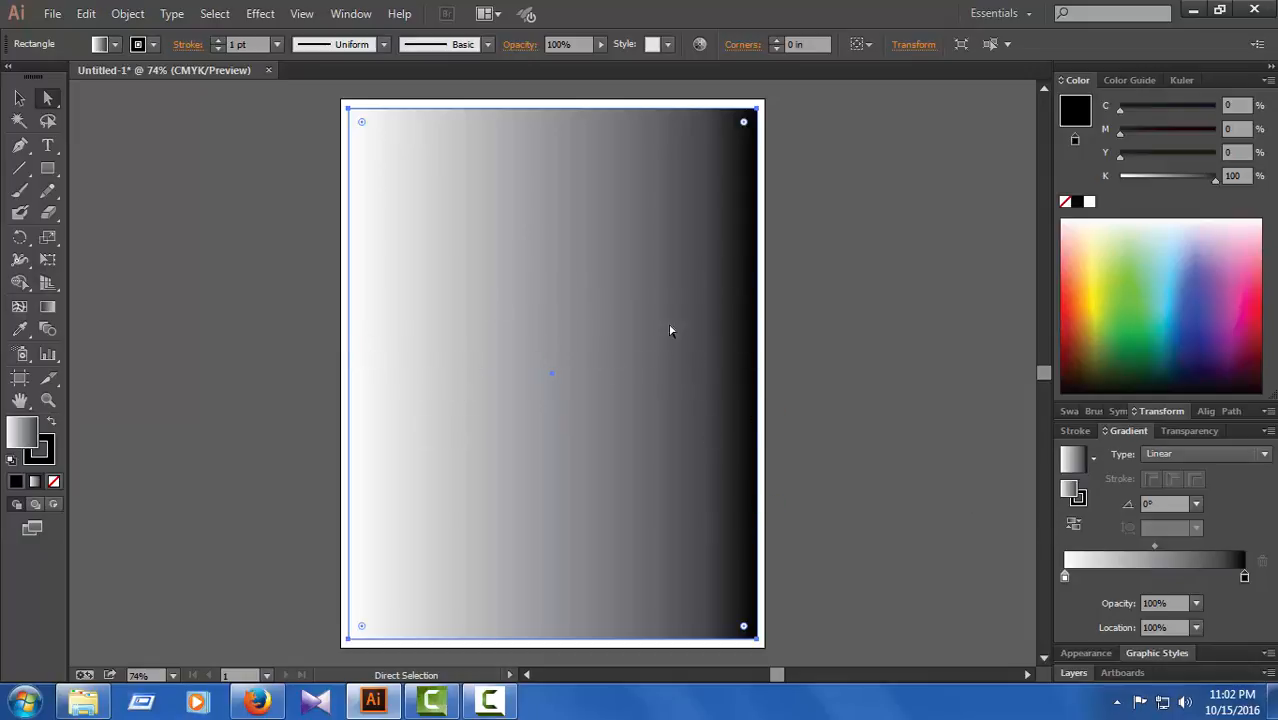
Color the gradient's starting stop bright yellow and its ending stop dark navy blue
left_click(1062, 578)
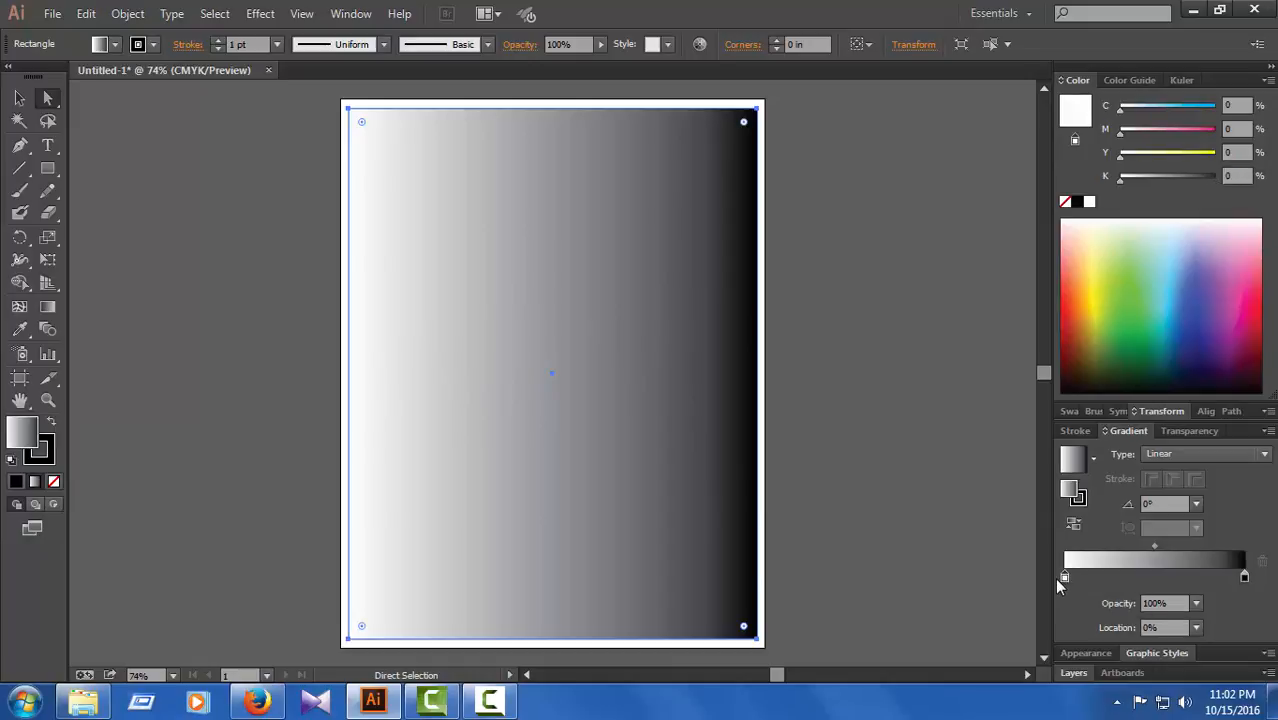
left_click(1092, 300)
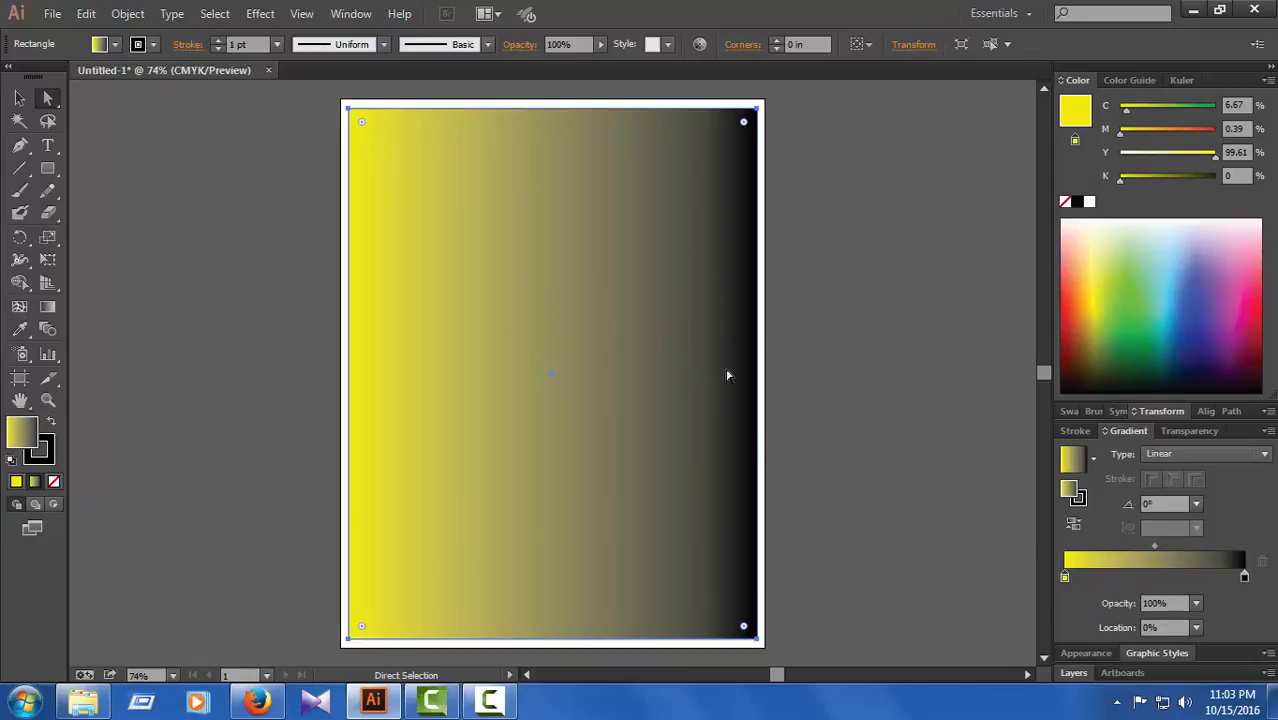
left_click(1244, 578)
left_click(1198, 289)
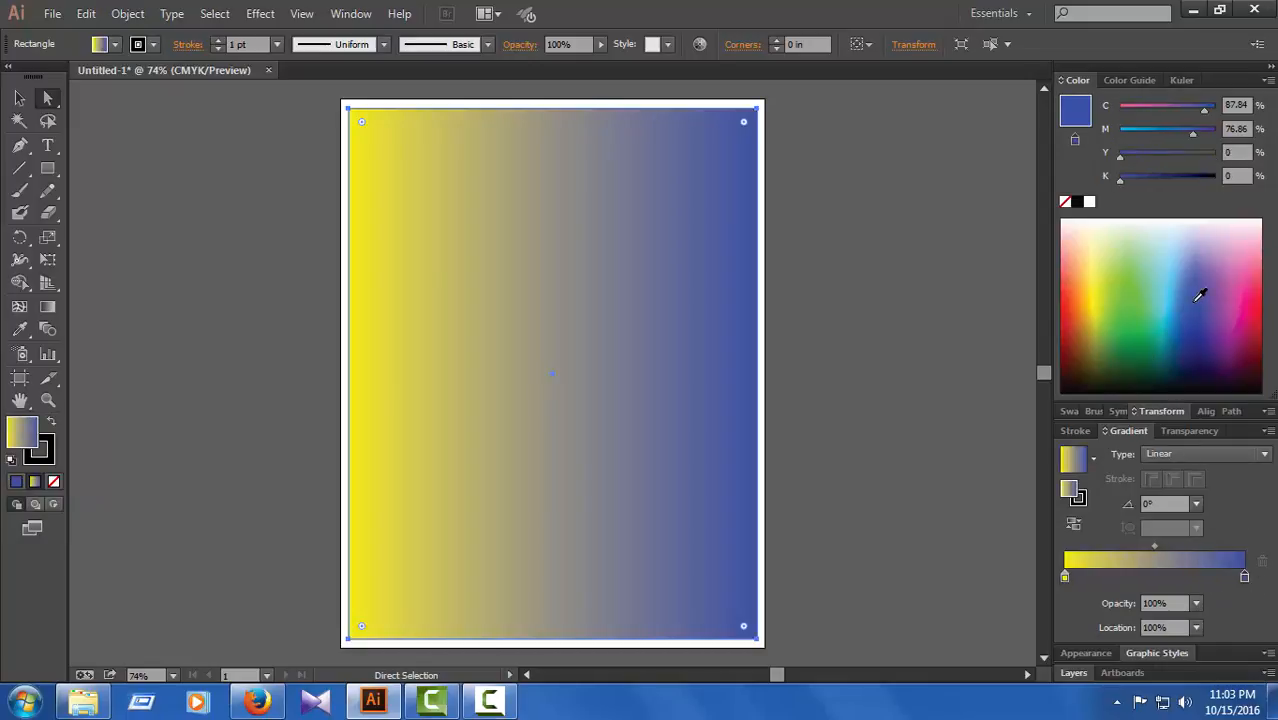
left_click(1167, 287)
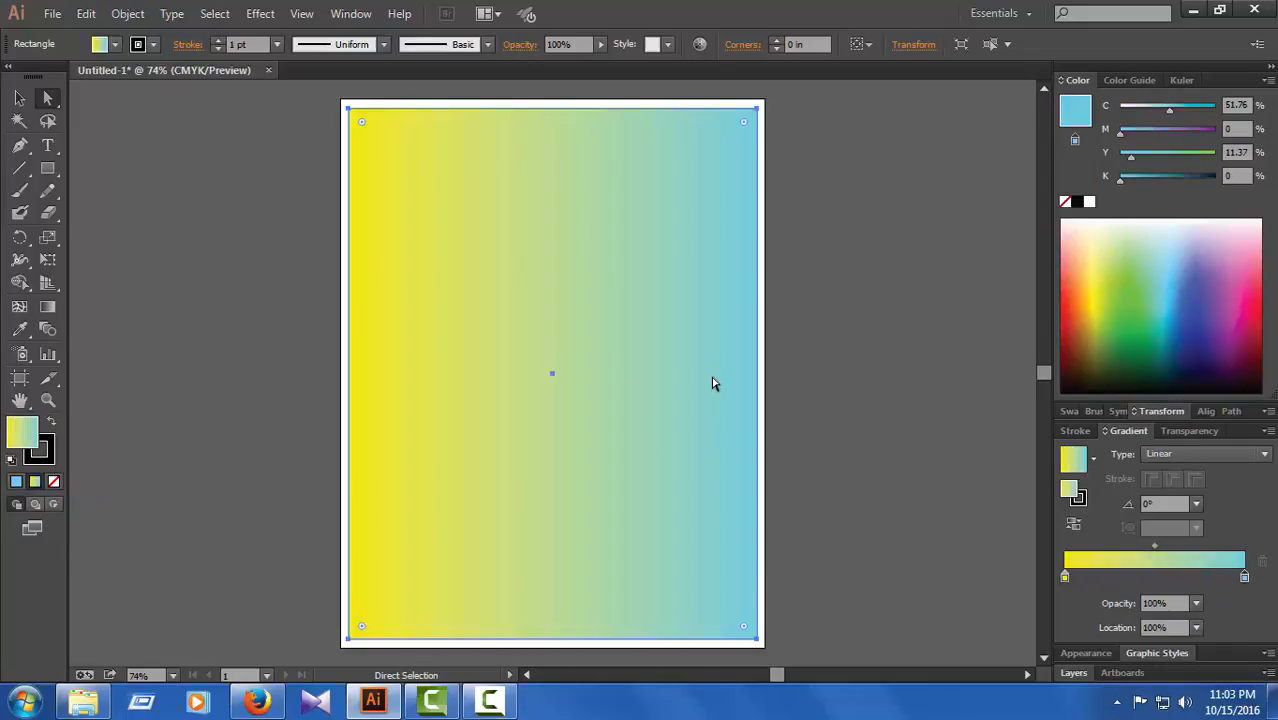
left_click(1218, 299)
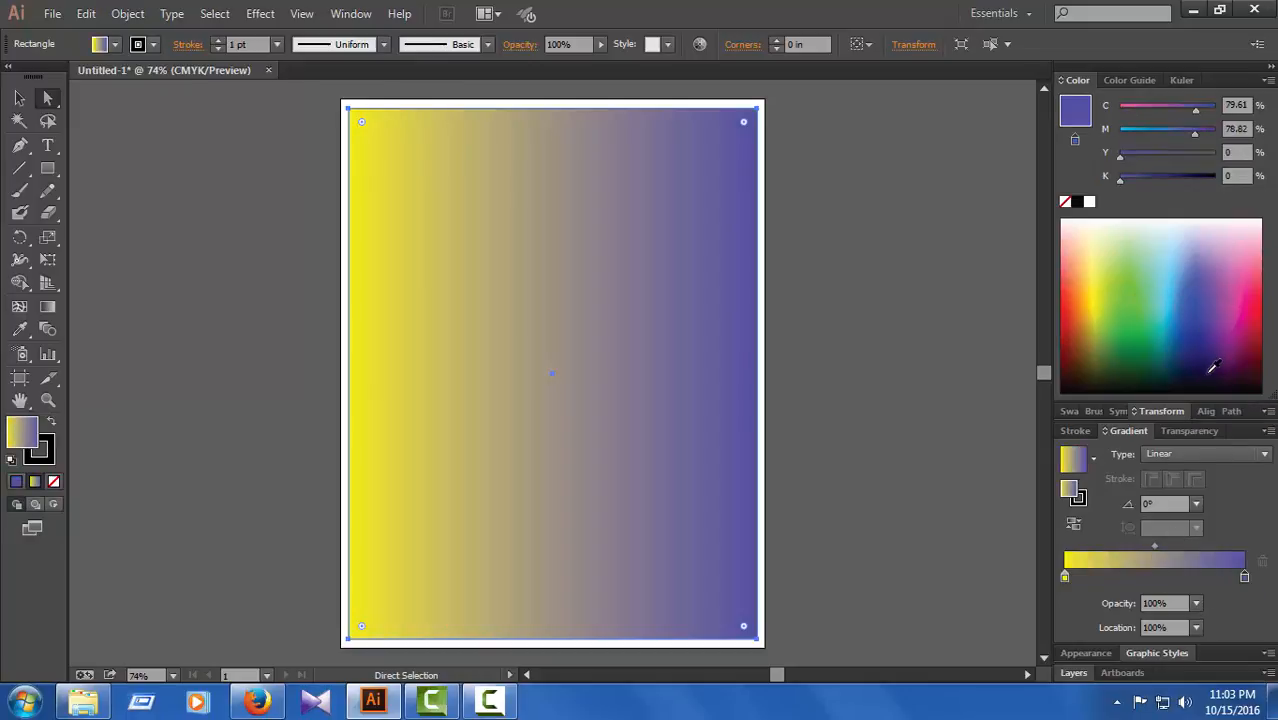
left_click(1200, 338)
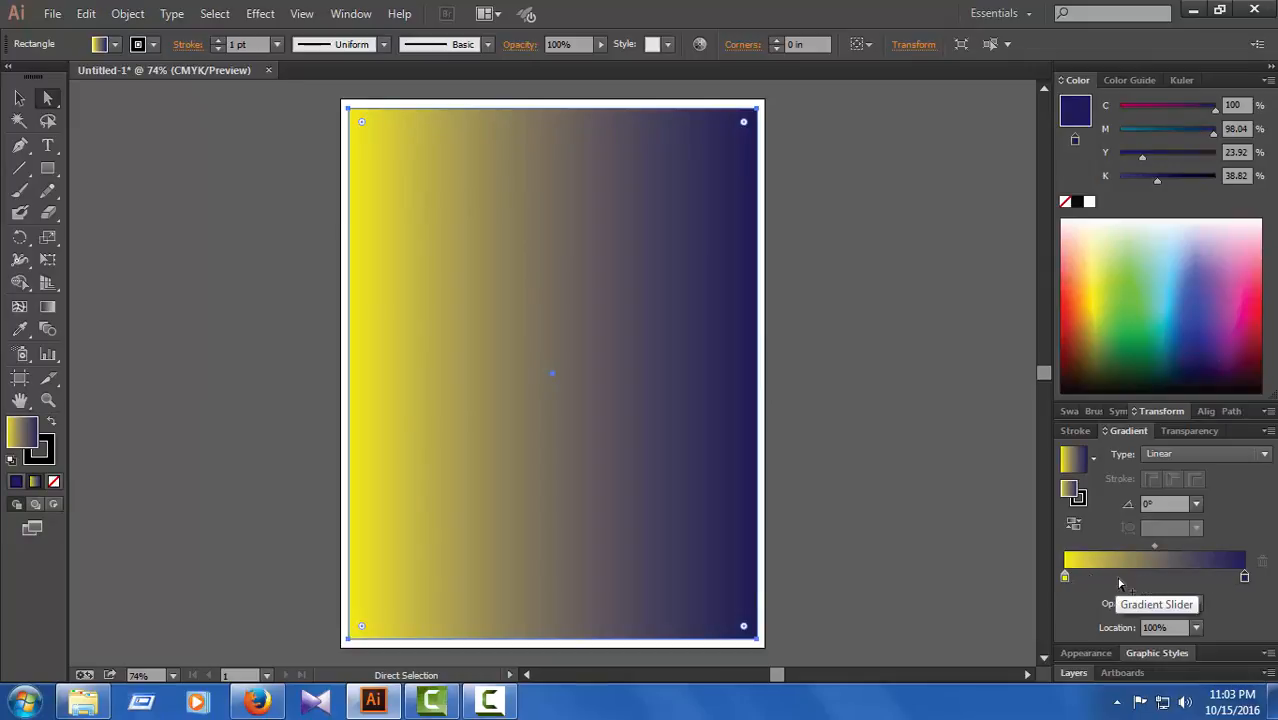
Add three intermediate gradient stops: cyan at about 52%, green at about 24% and dark magenta at about 78%
left_click(1159, 580)
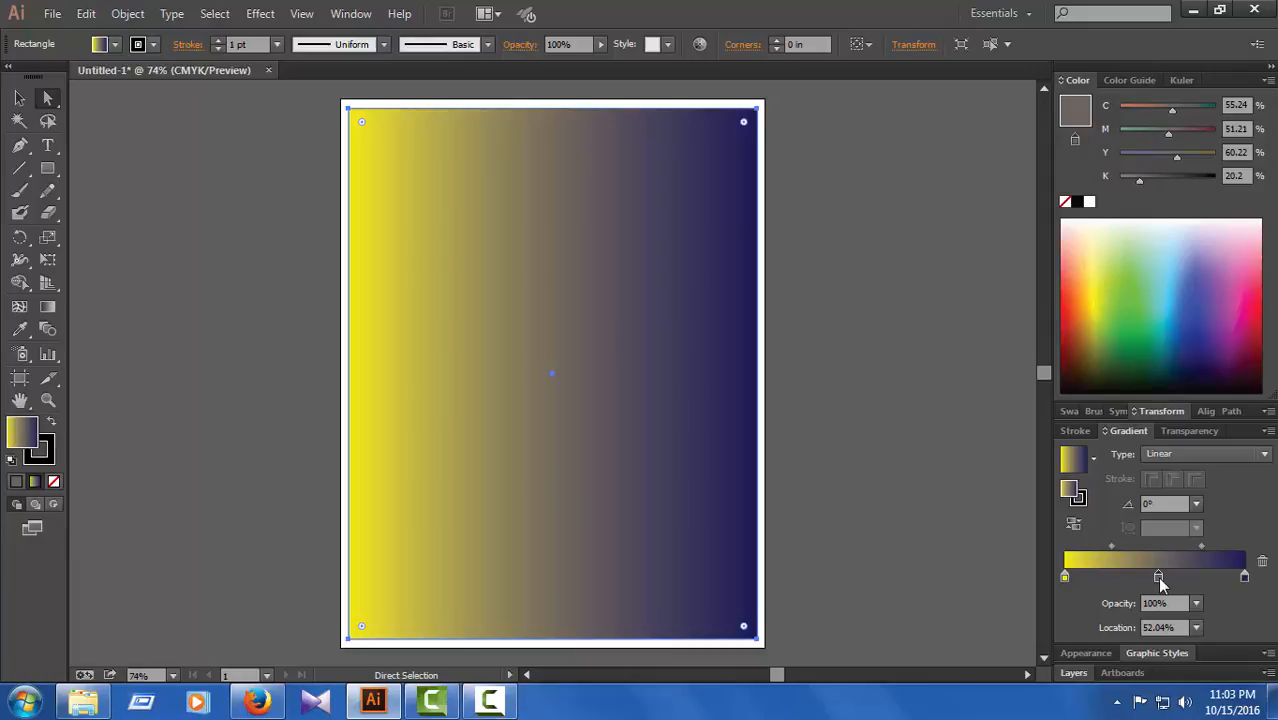
left_click(1170, 304)
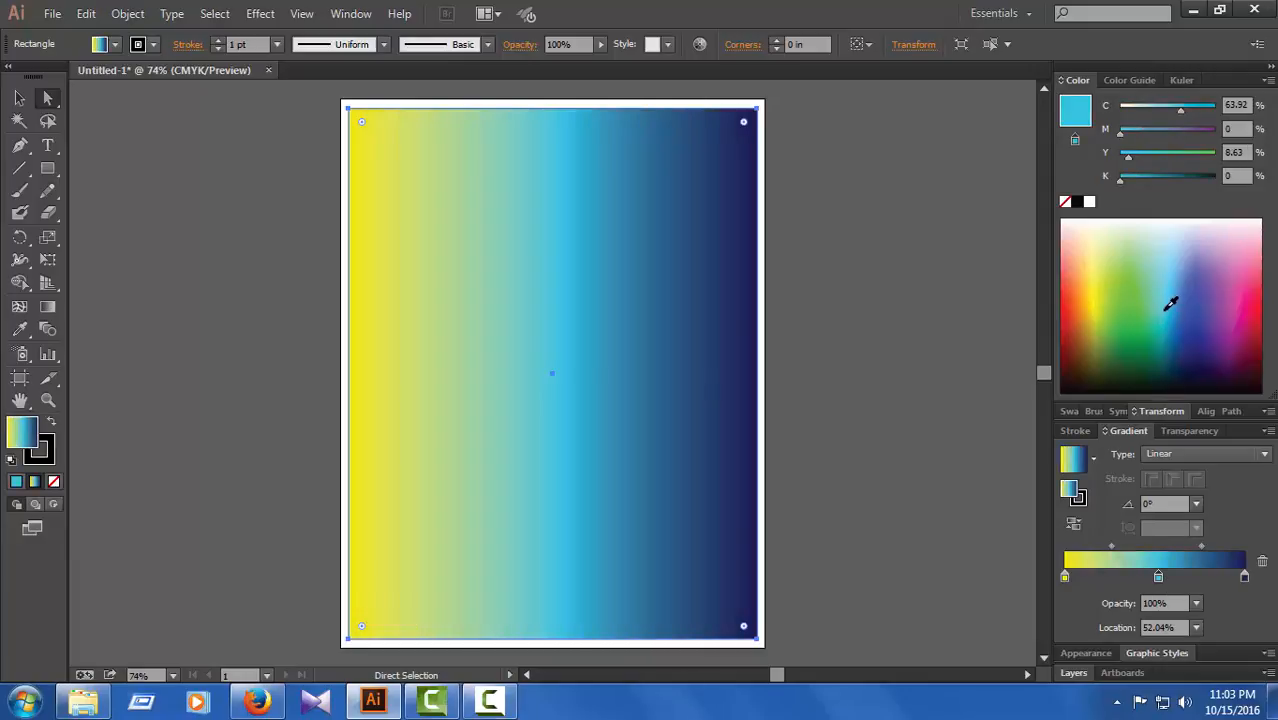
left_click(1108, 578)
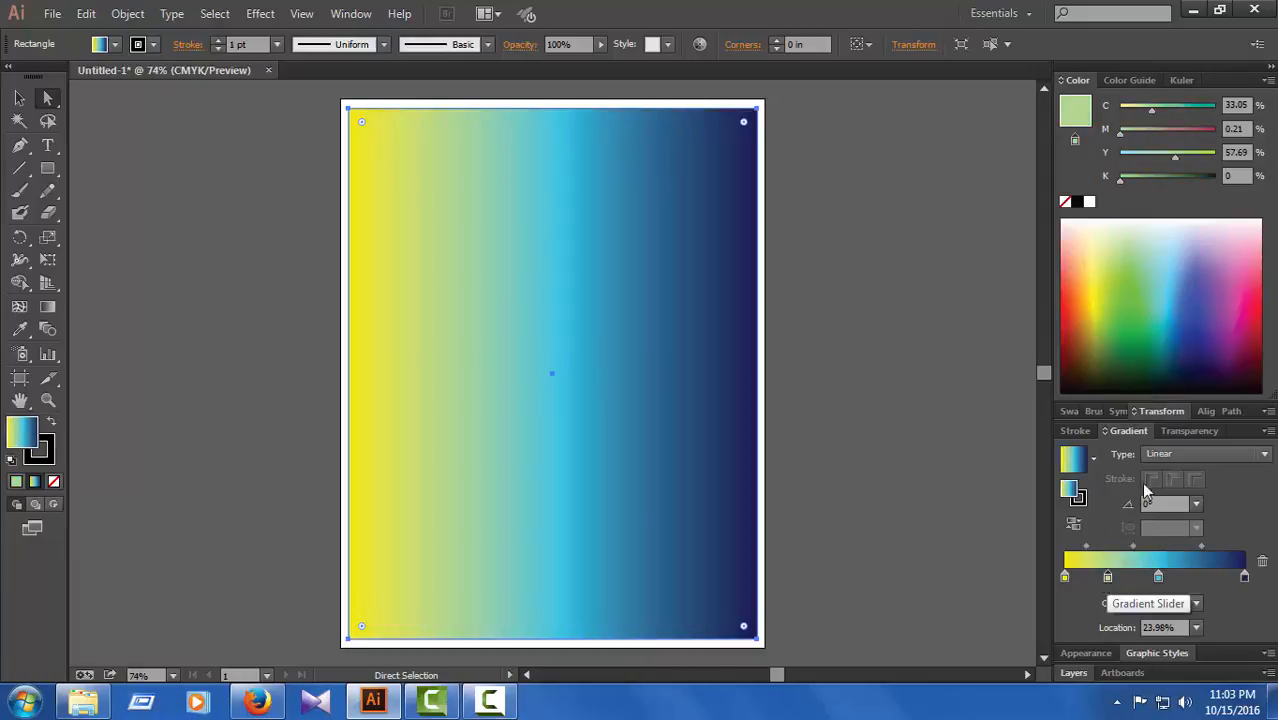
left_click(1123, 296)
left_click(1205, 578)
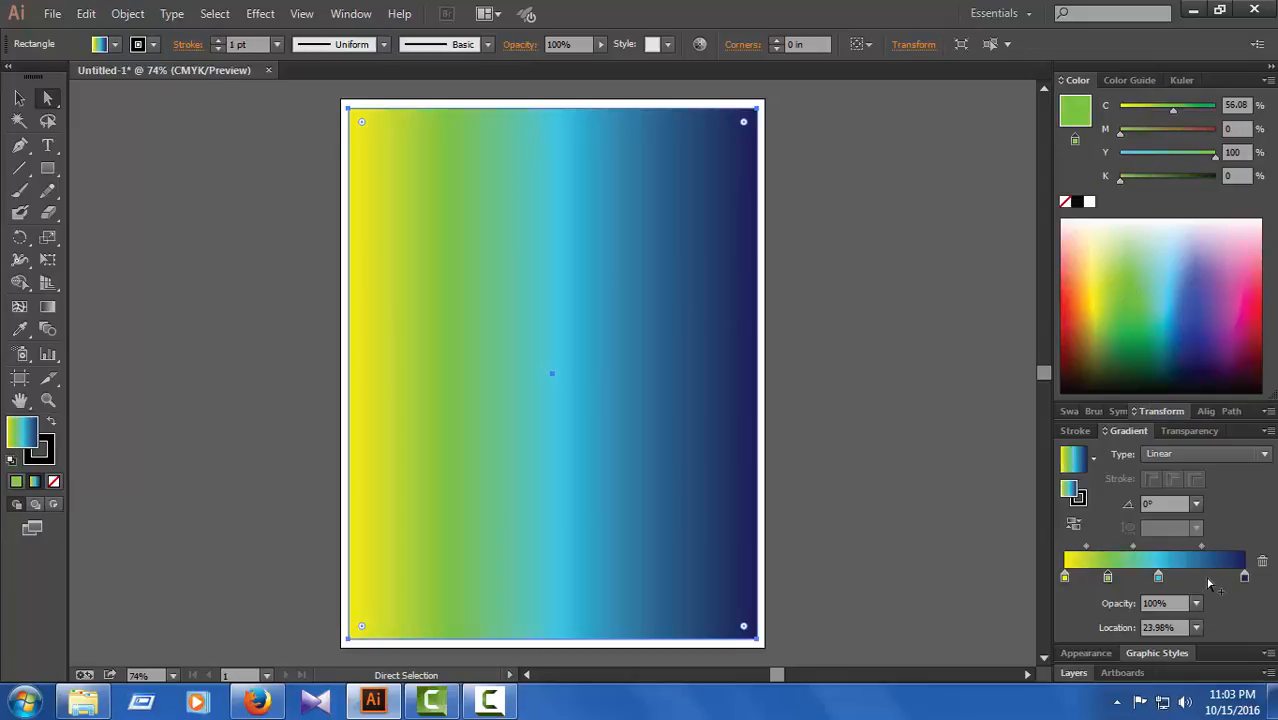
left_click(1254, 296)
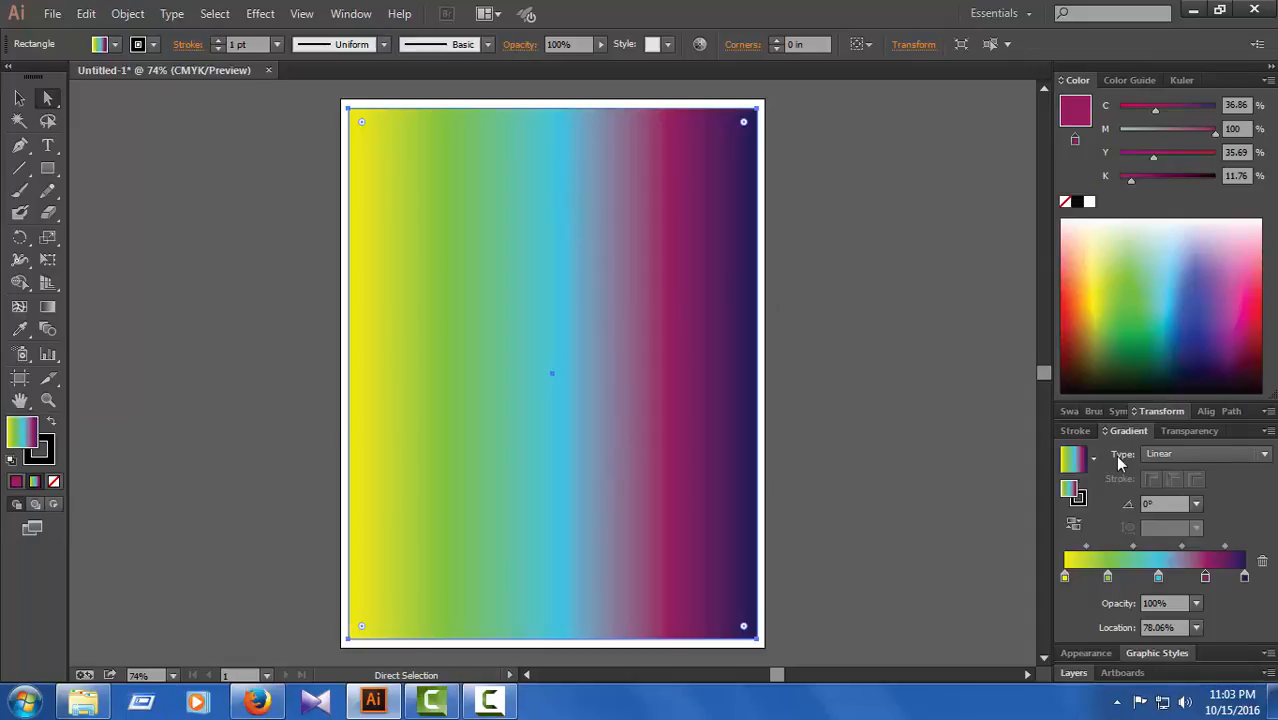
Change the rectangle's gradient type to Radial
left_click(1262, 454)
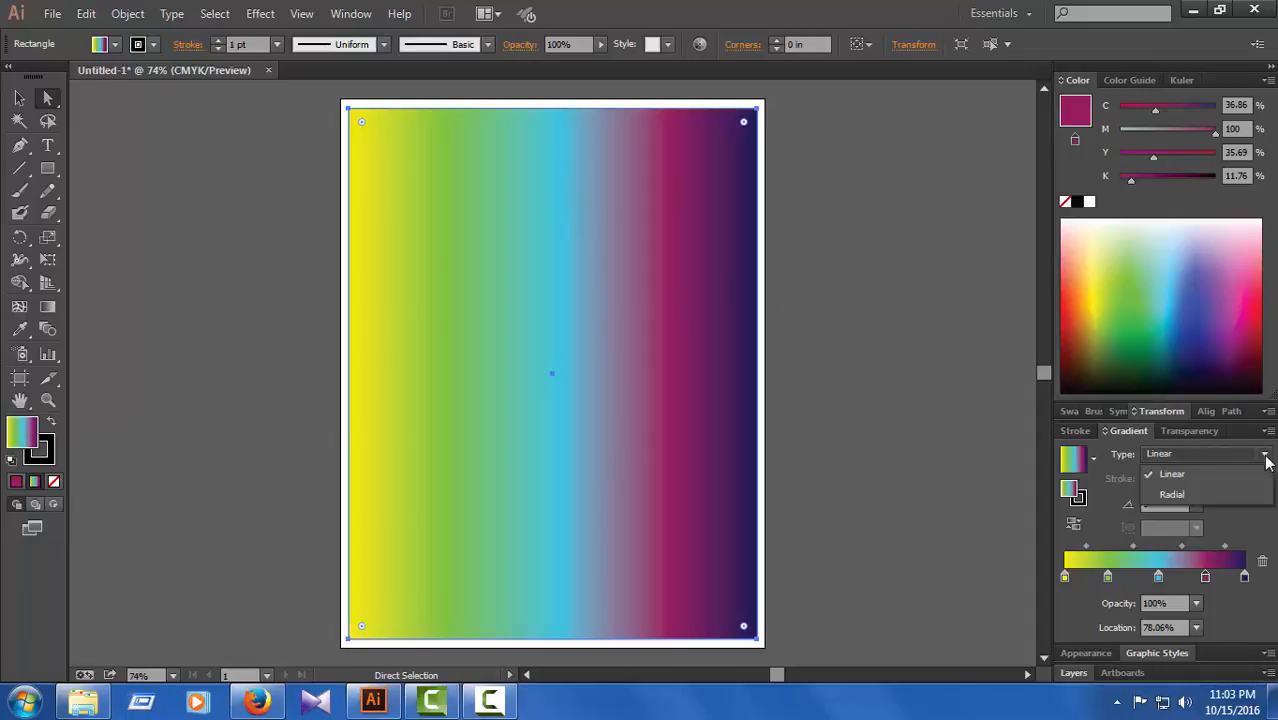
left_click(1172, 494)
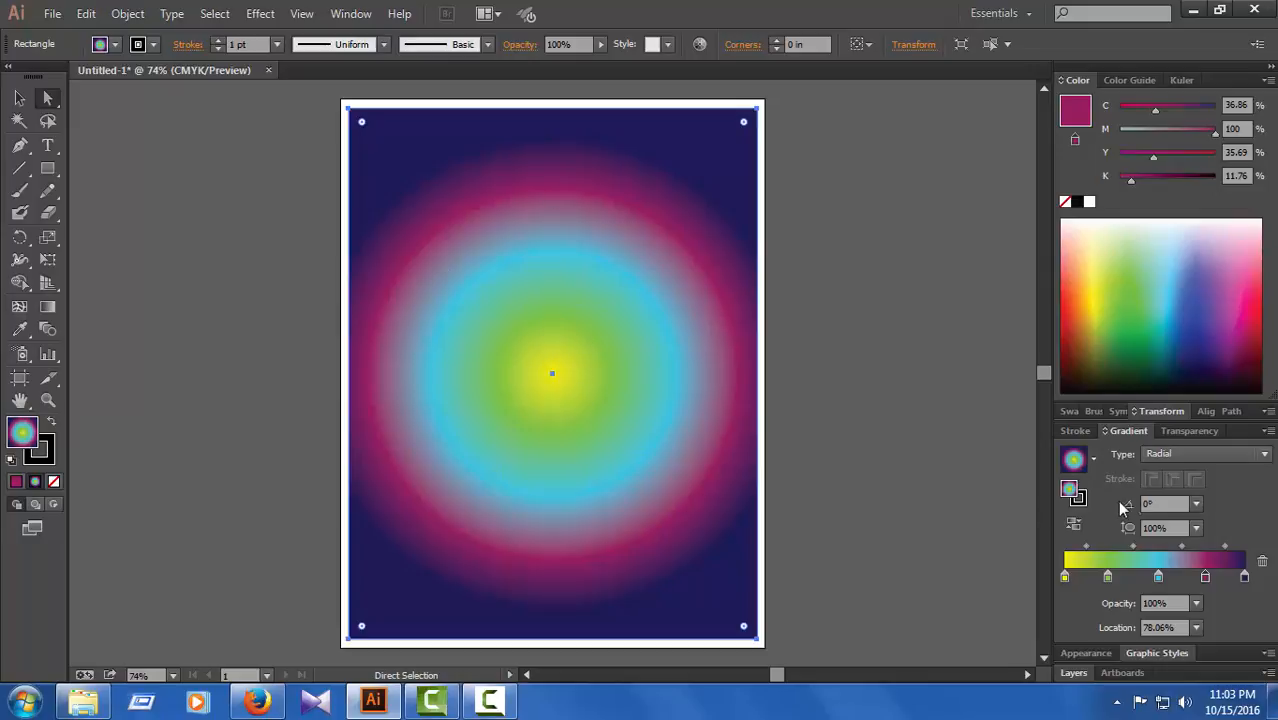
Try a 90° angle on the rectangle's radial gradient and restore the angle to 0°
left_click(1195, 503)
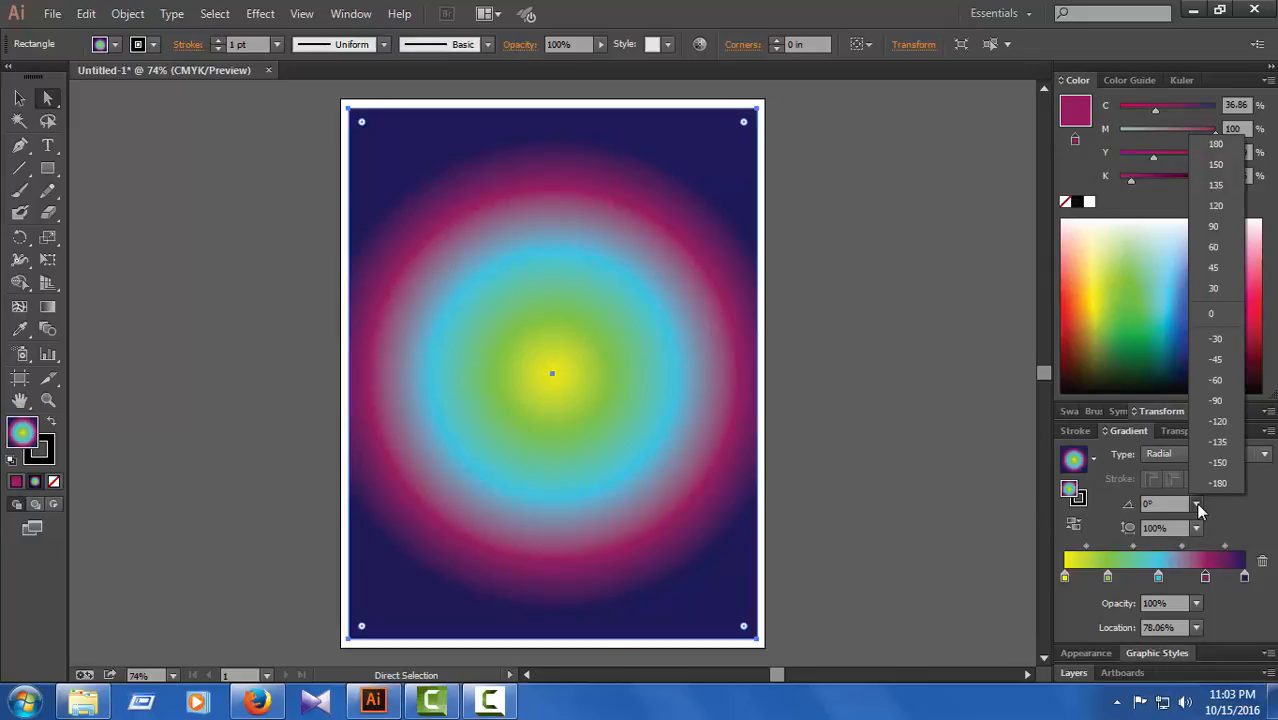
left_click(1219, 225)
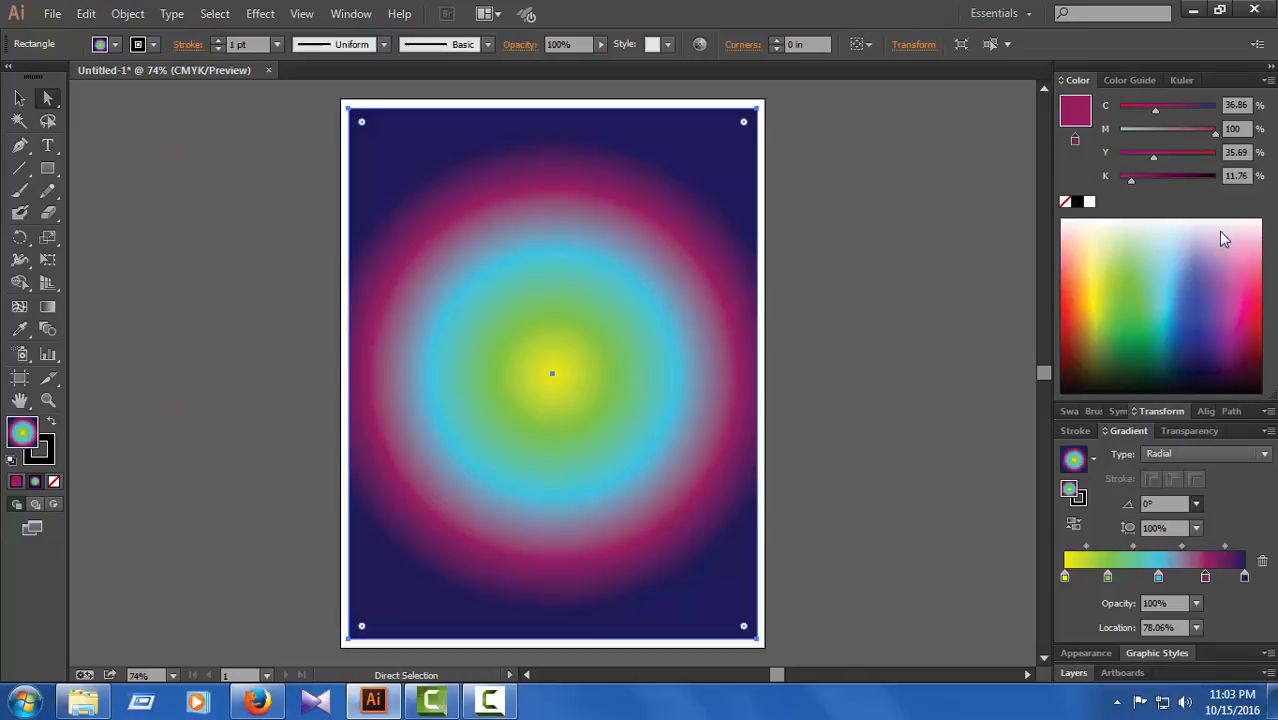
left_click(1195, 503)
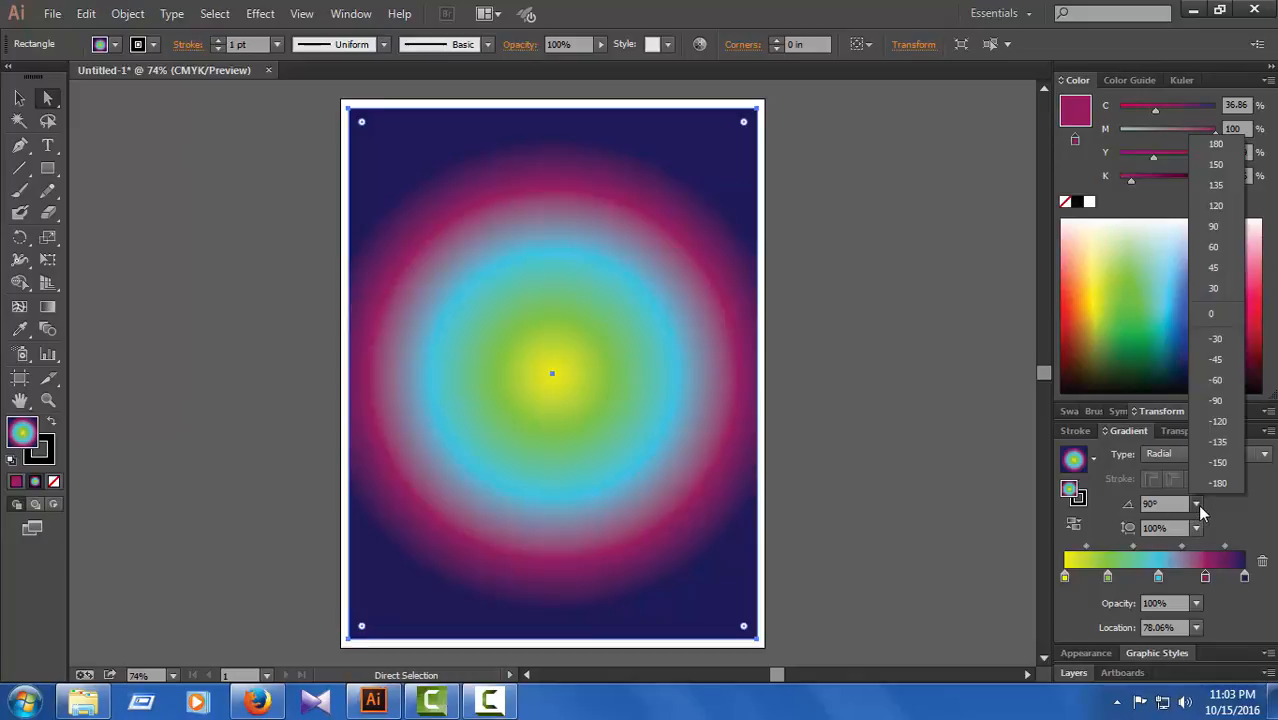
left_click(1212, 313)
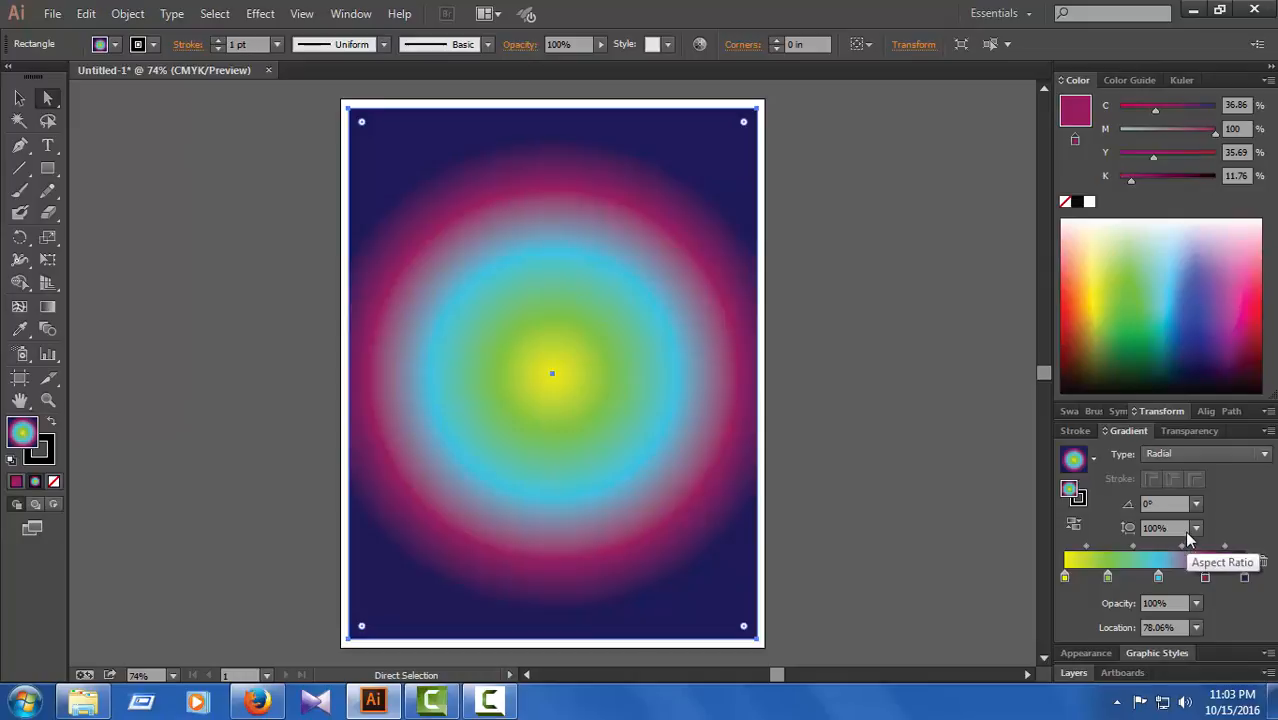
left_click(1194, 529)
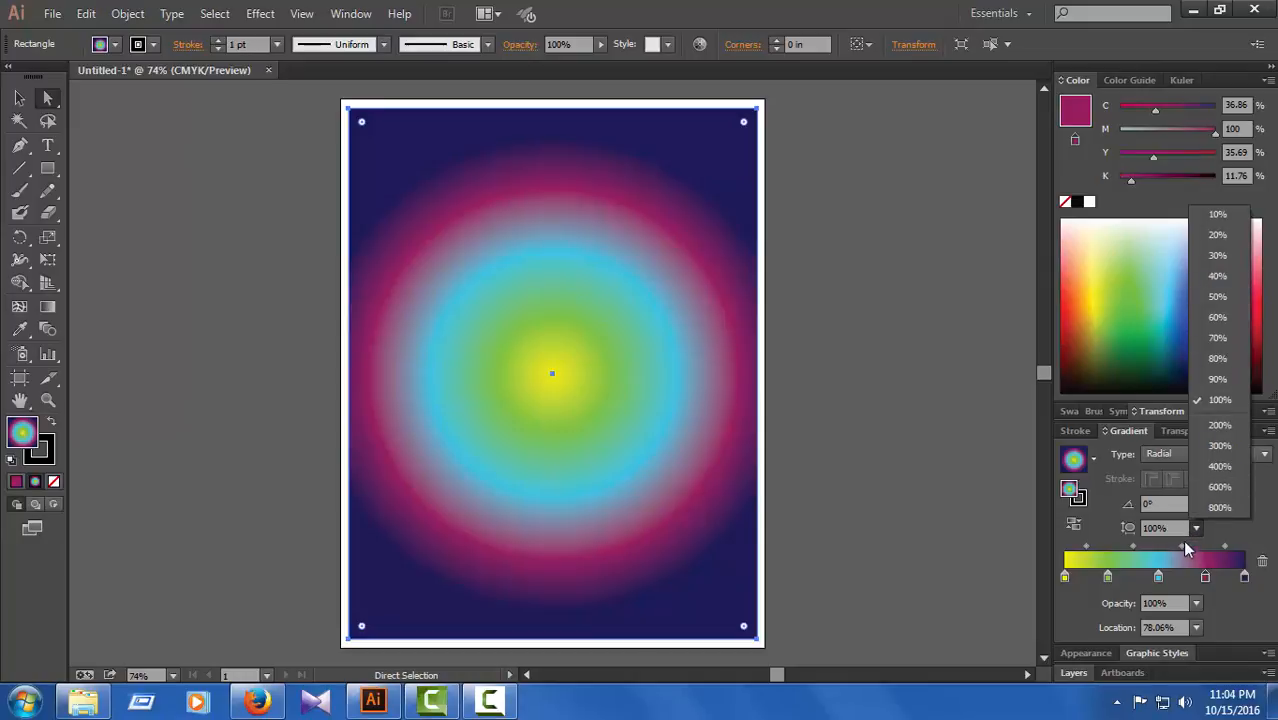
left_click(1262, 518)
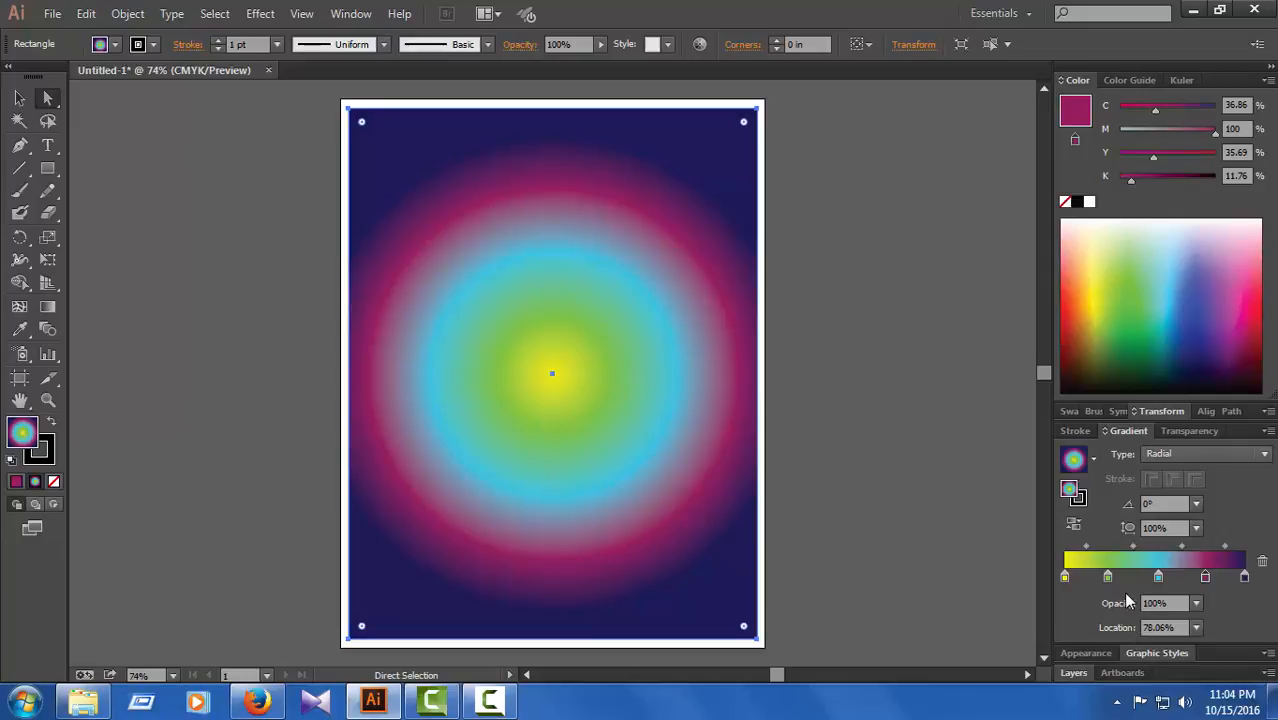
Try opacities of 40%, 20% and 0% on the dark magenta gradient stop and restore it to 100%
left_click(1197, 604)
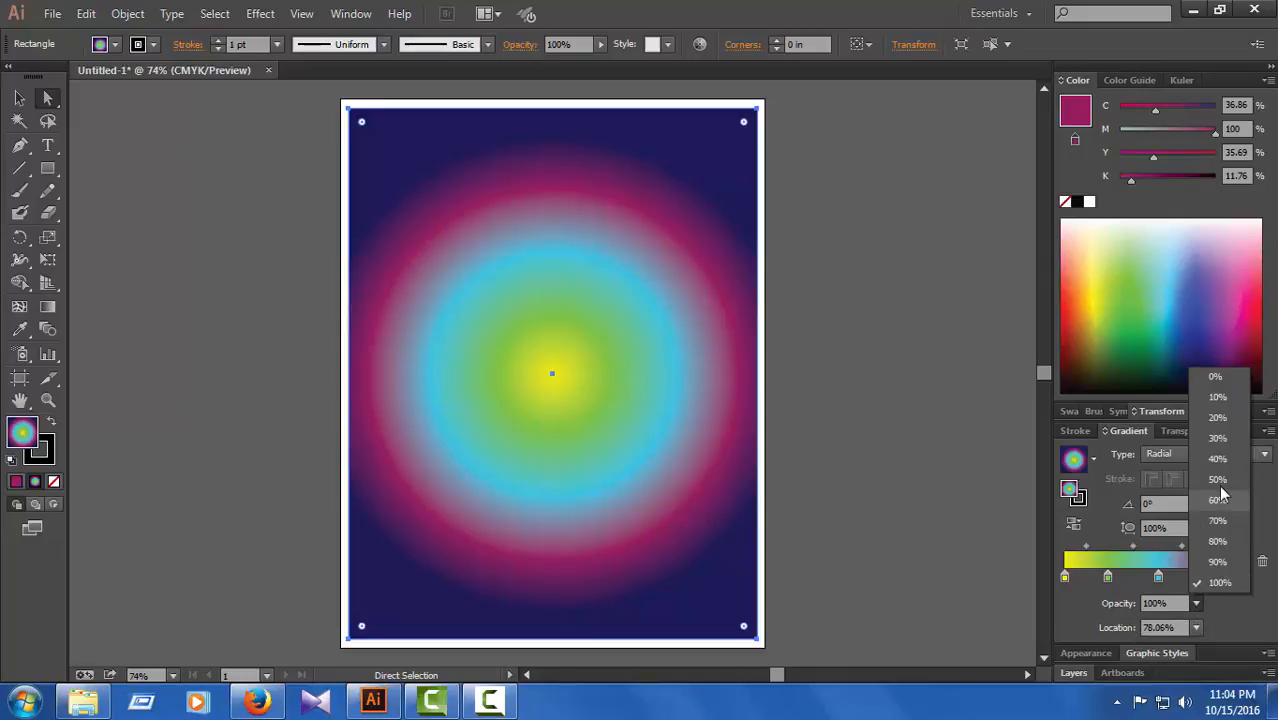
left_click(1218, 468)
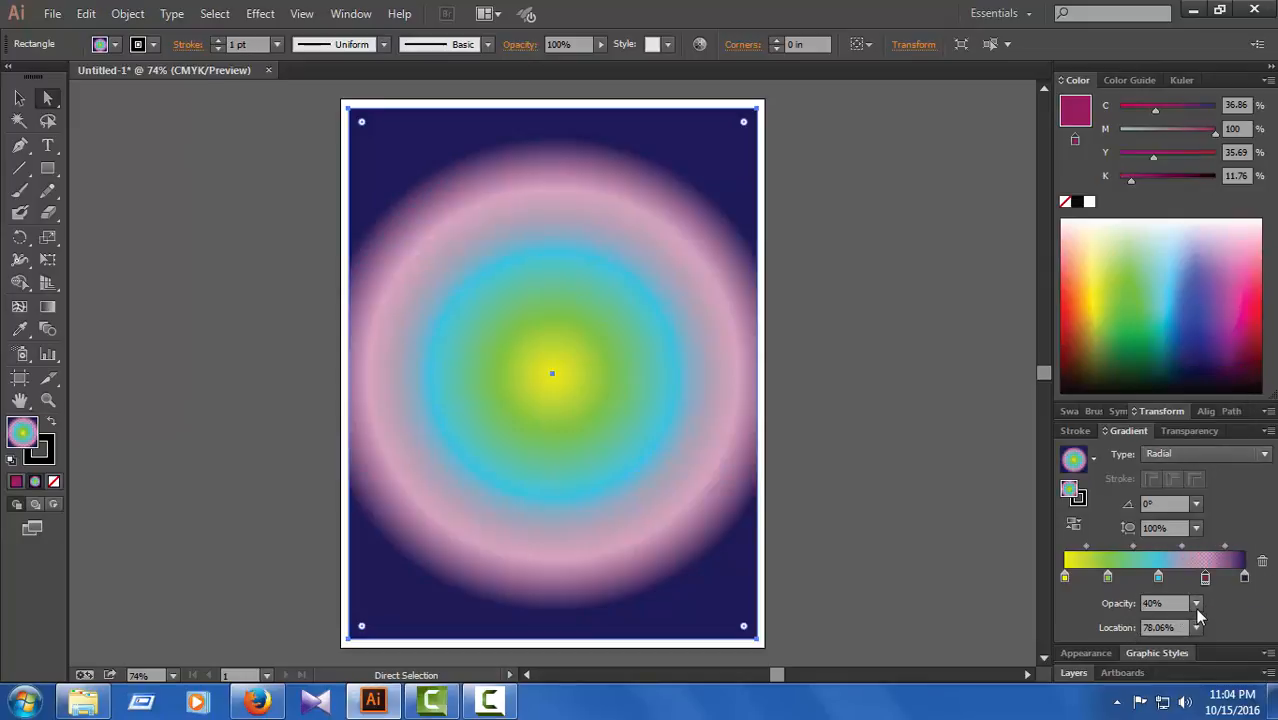
left_click(1197, 603)
left_click(1234, 423)
left_click(1197, 604)
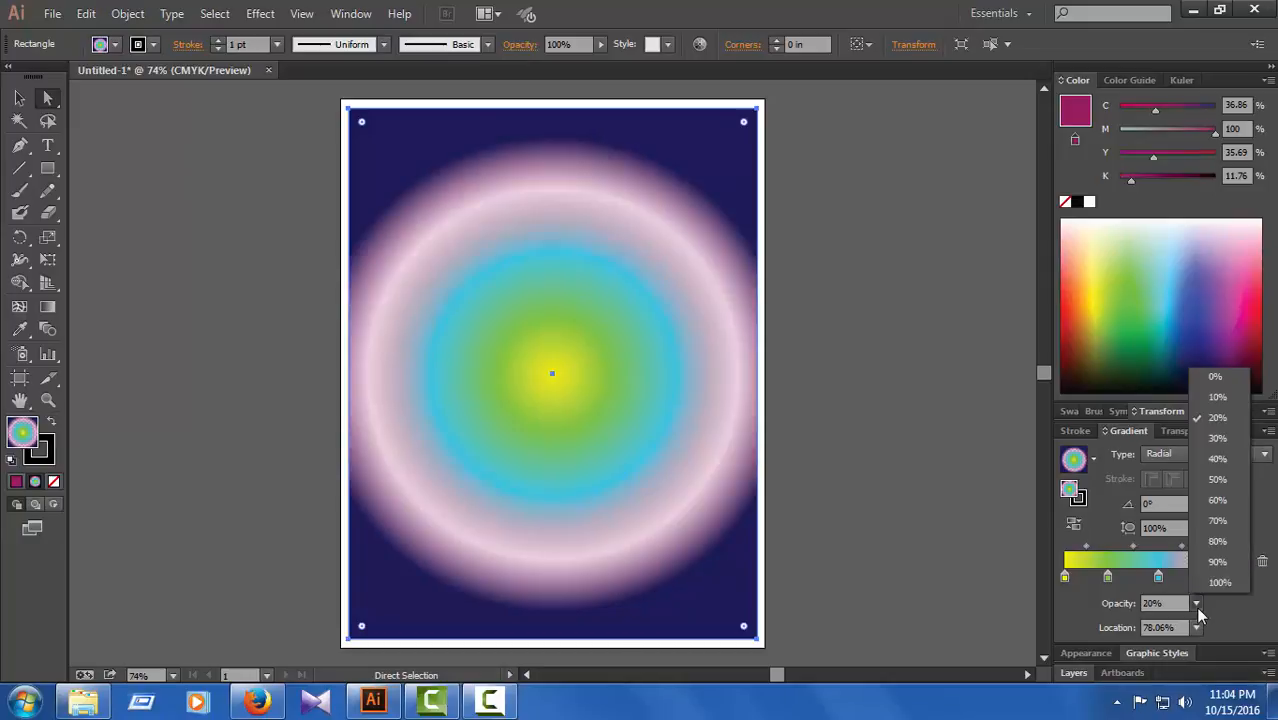
left_click(1228, 375)
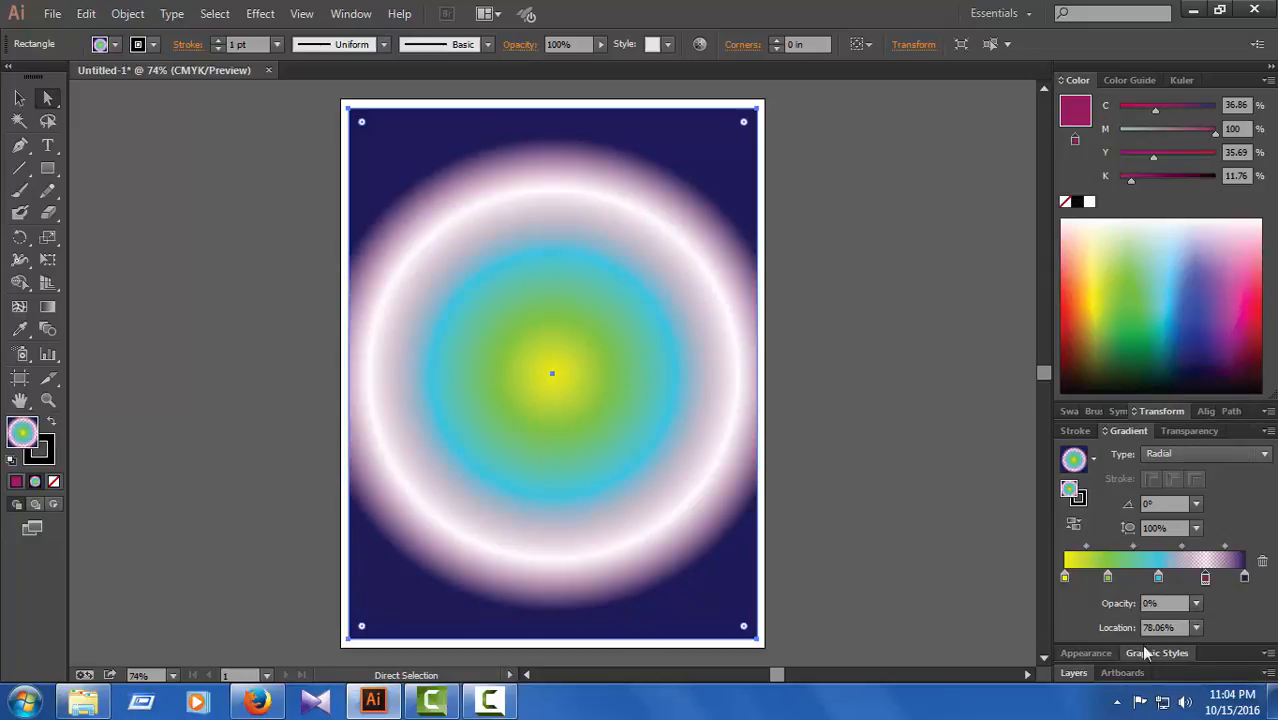
left_click(1196, 604)
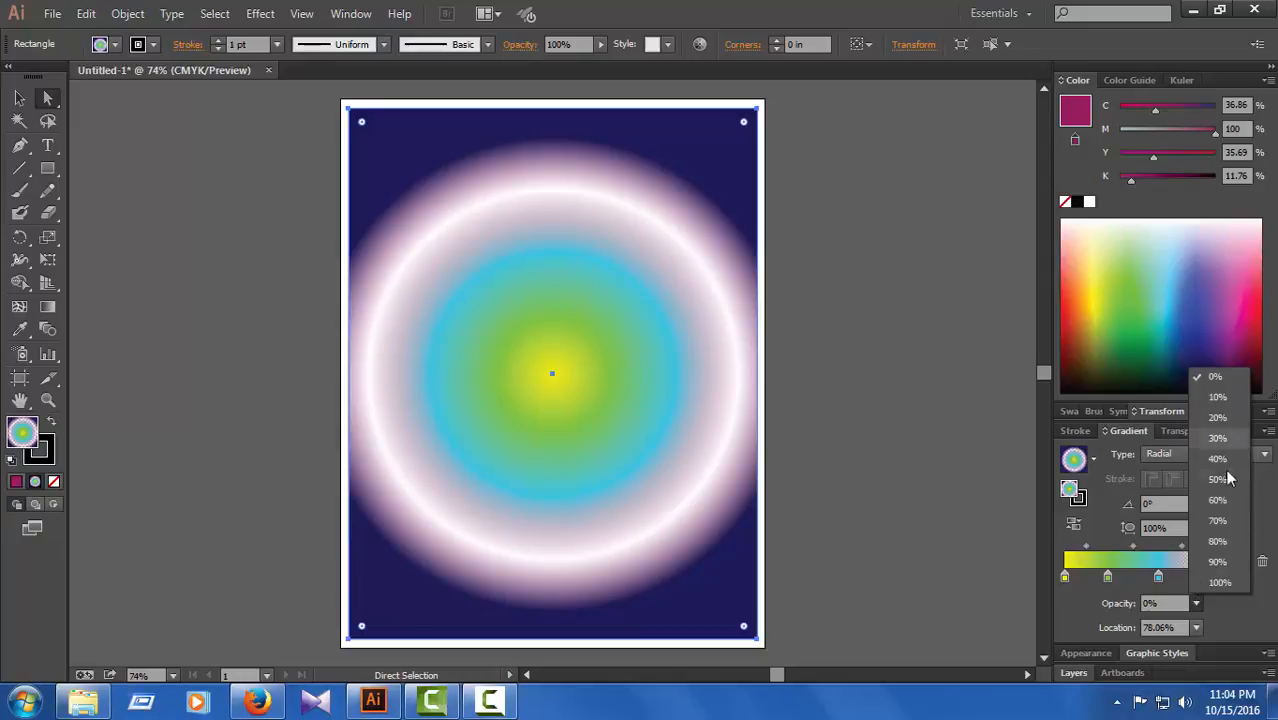
left_click(1219, 583)
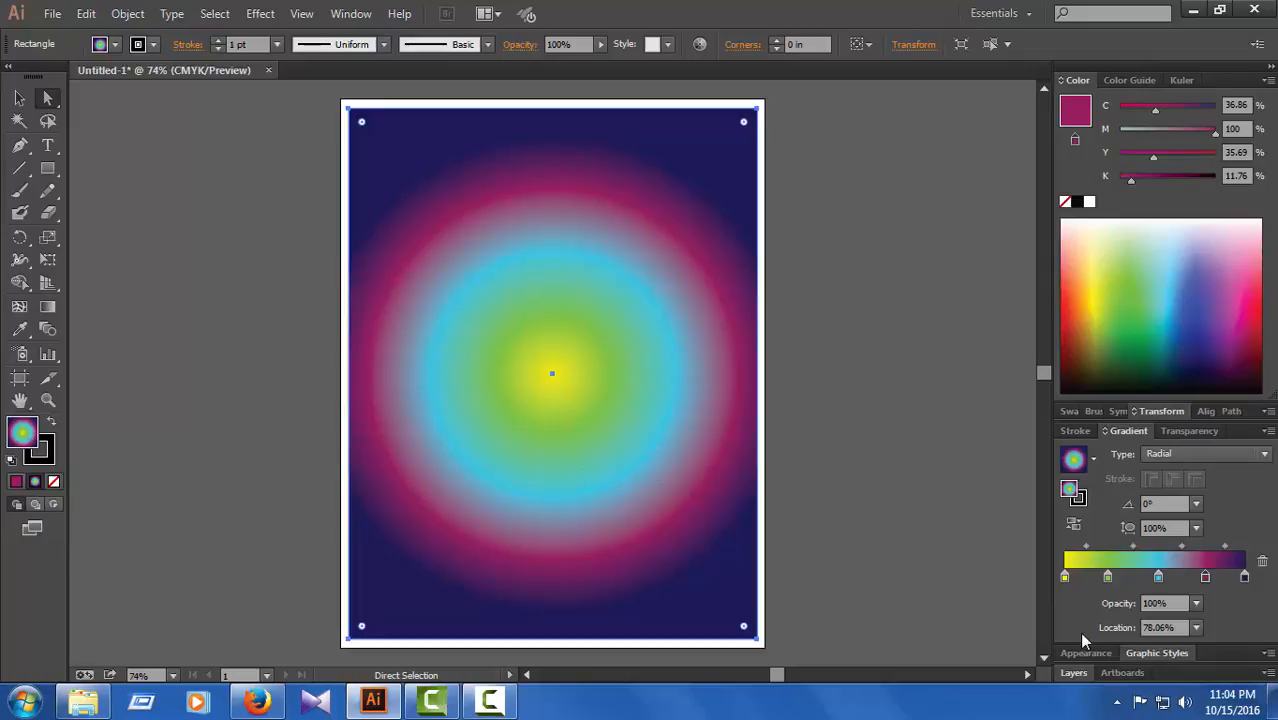
Relocate the dark magenta gradient stop, trying 80% and settling on a location of 20%
left_click(1196, 628)
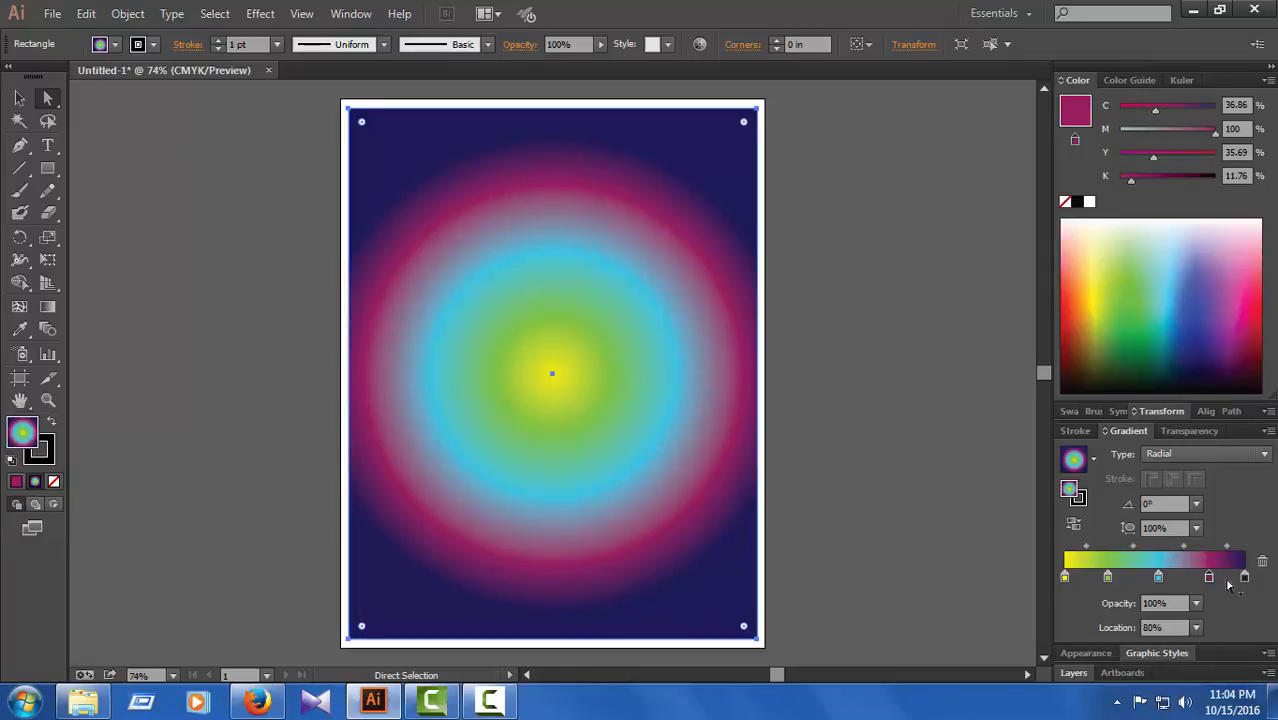
left_click(1217, 565)
left_click(1196, 628)
left_click(1214, 447)
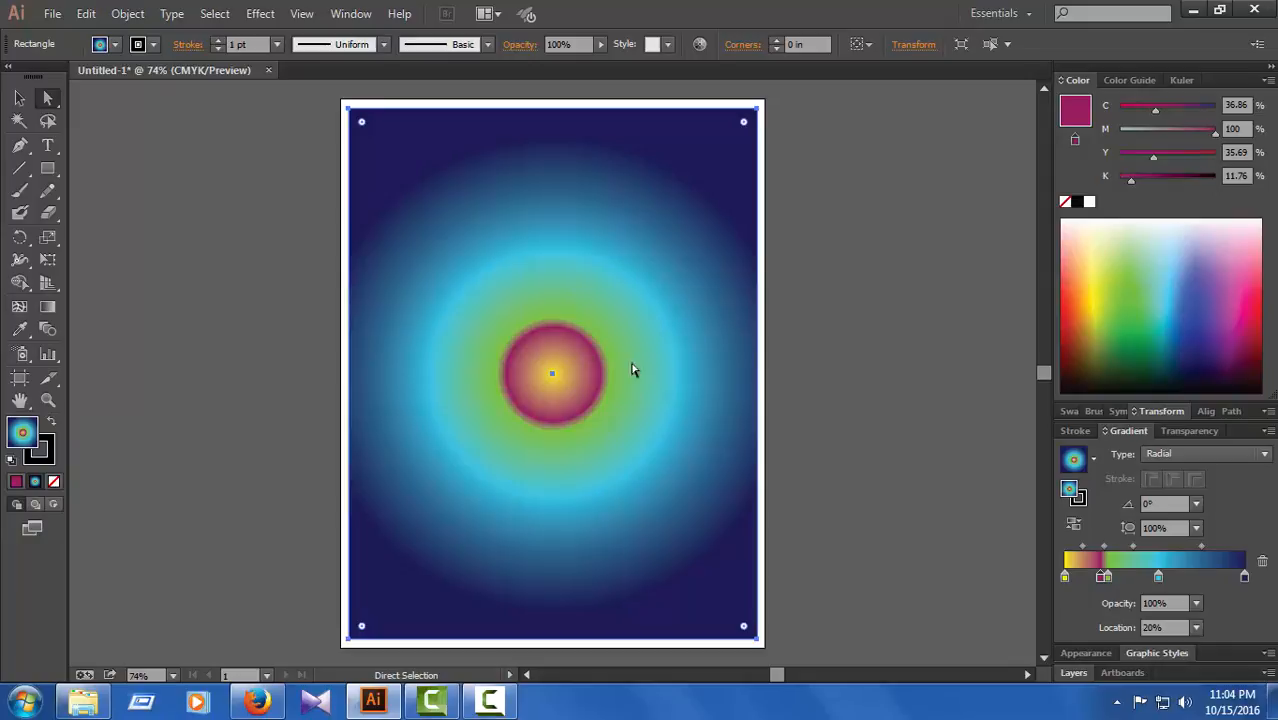
Color the rectangle's stroke pink with 59% magenta and 20% black, and make the gradient fill active again
left_click(1077, 498)
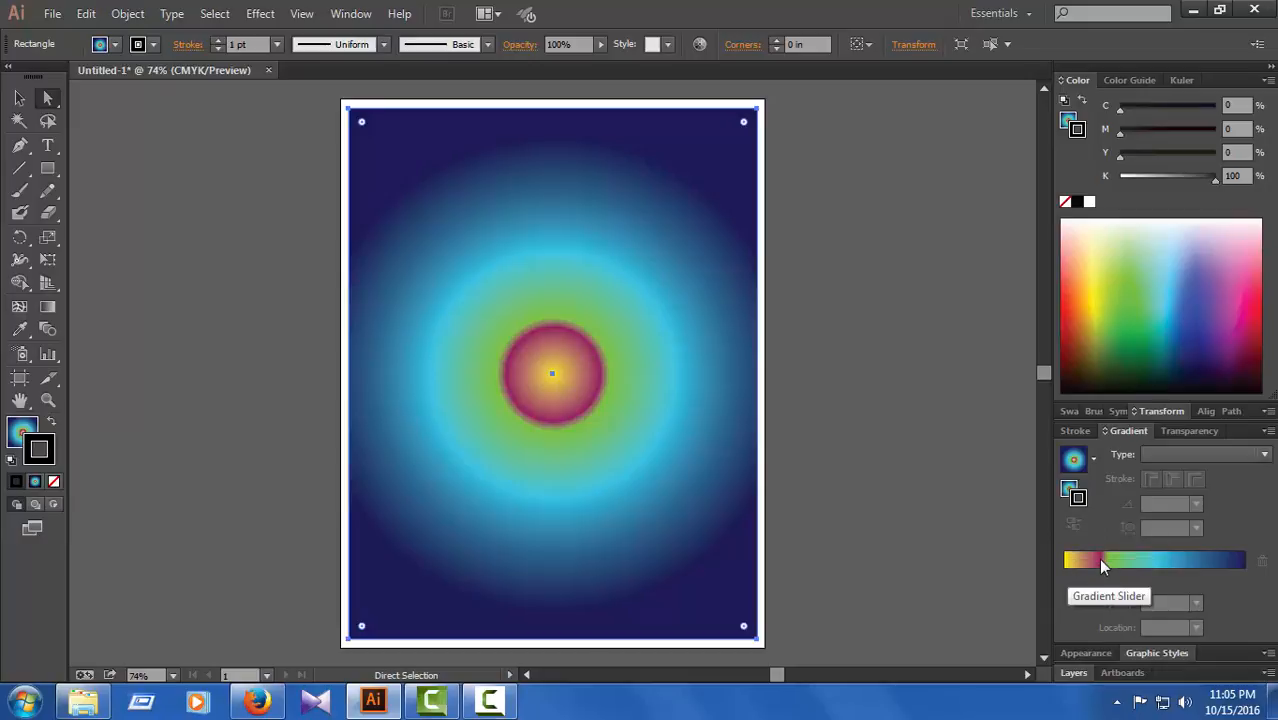
left_click(1067, 486)
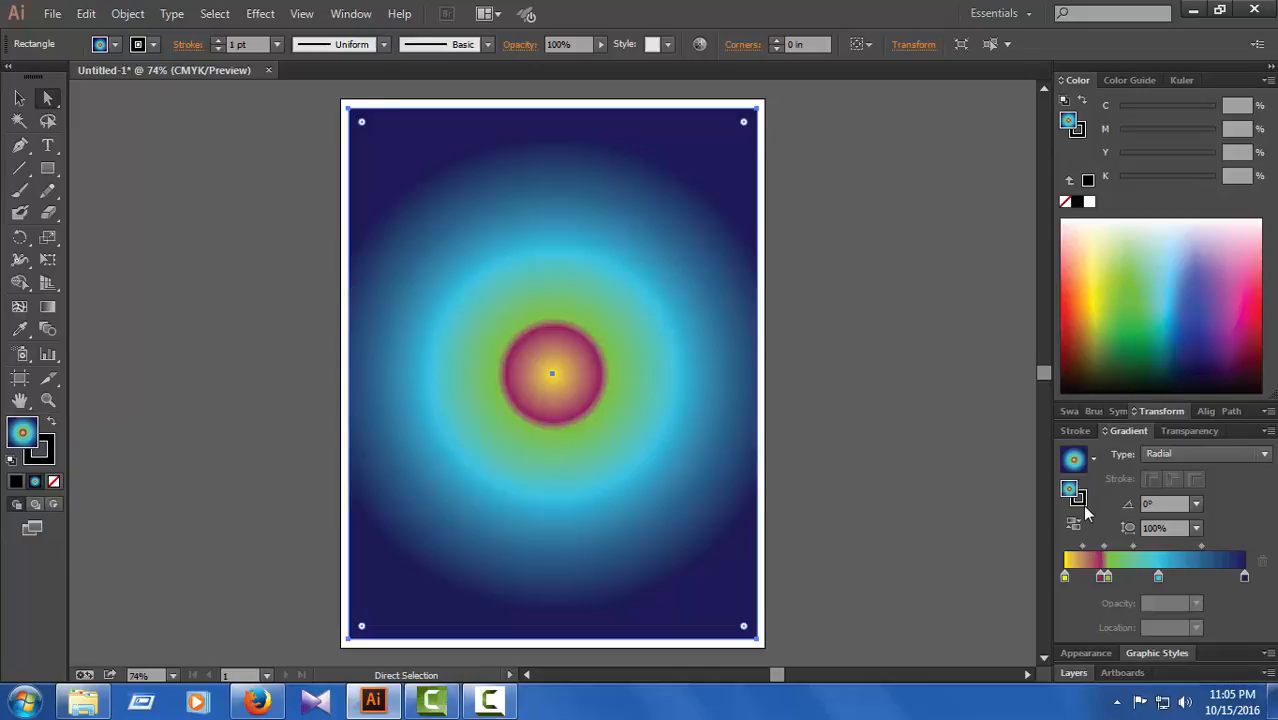
left_click(1077, 495)
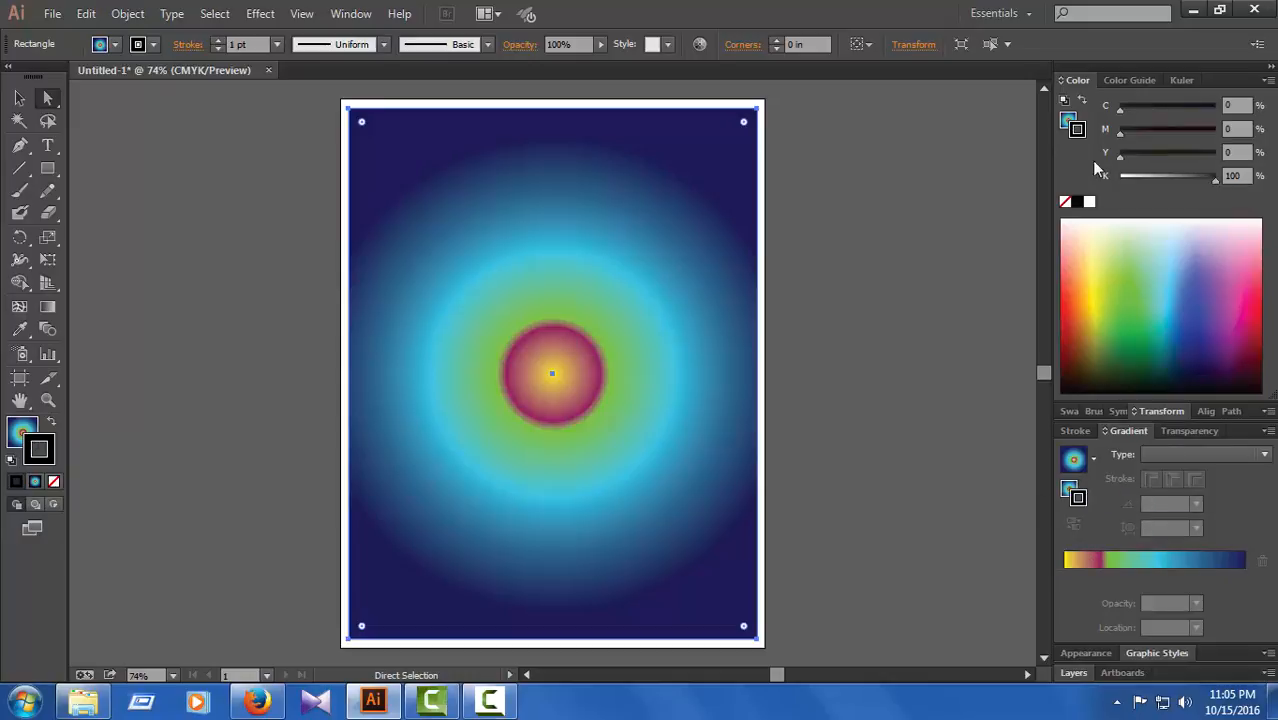
left_click(1137, 175)
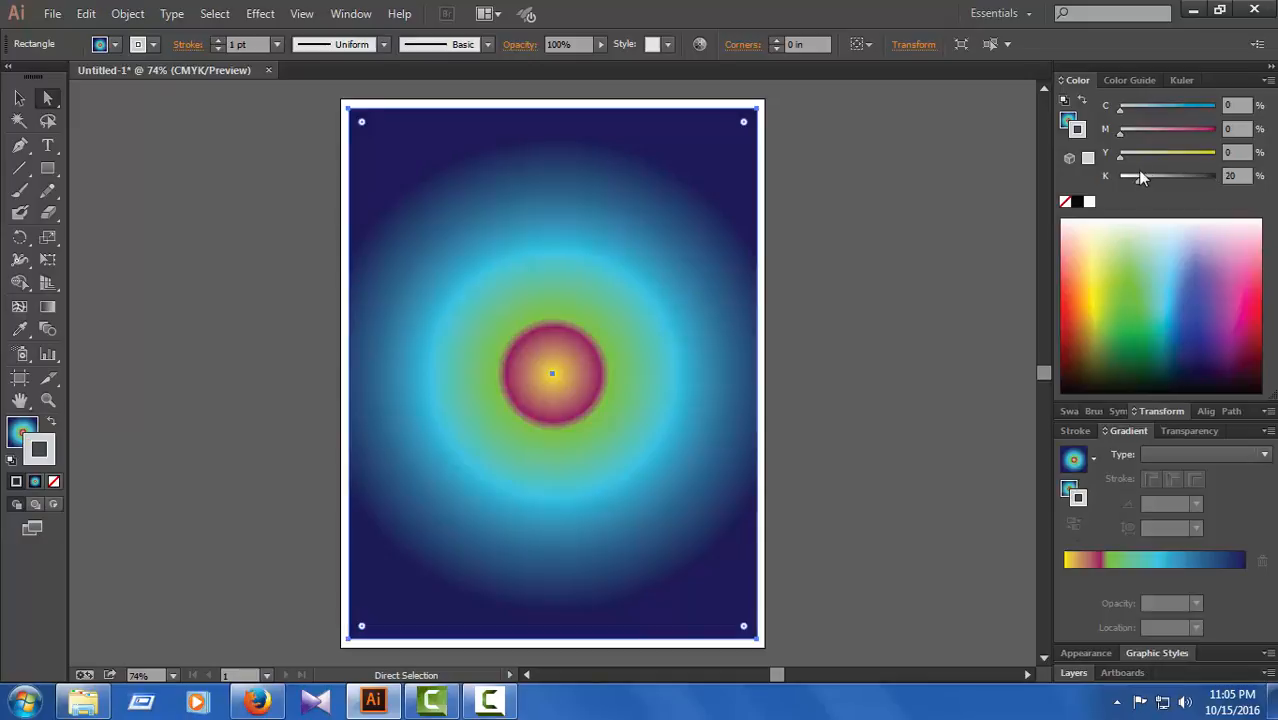
left_click(1175, 130)
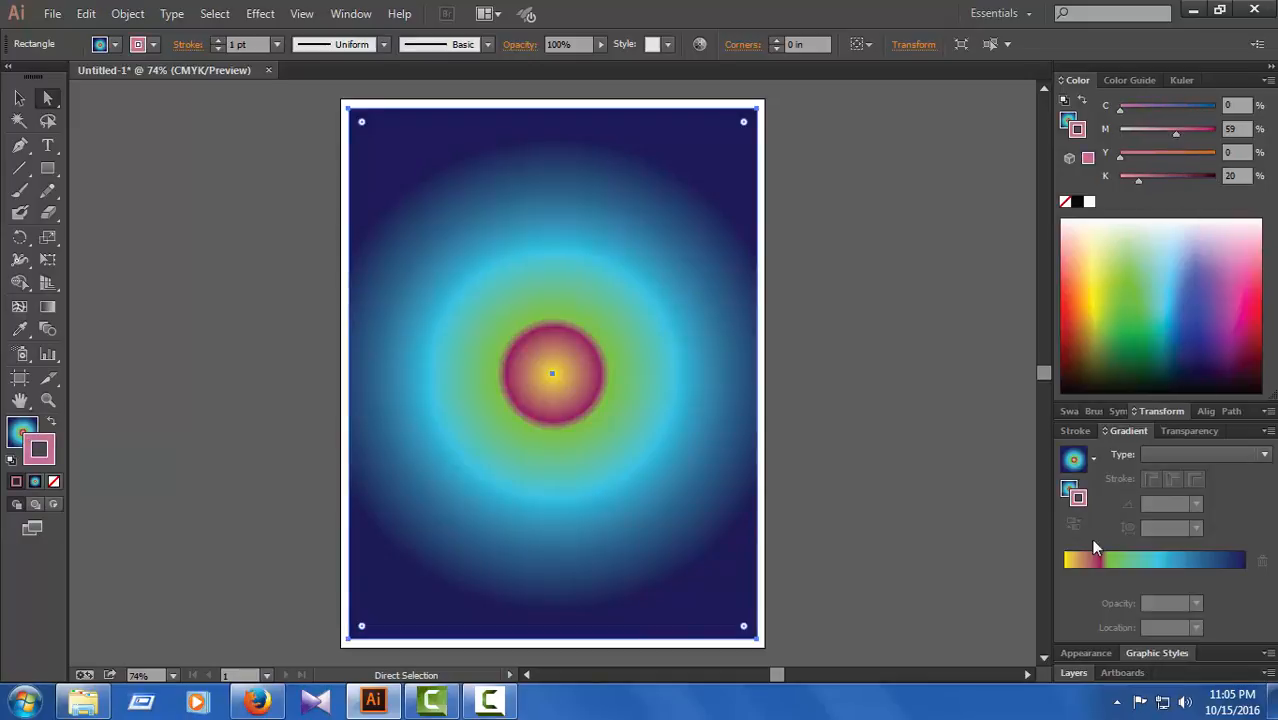
left_click(1067, 487)
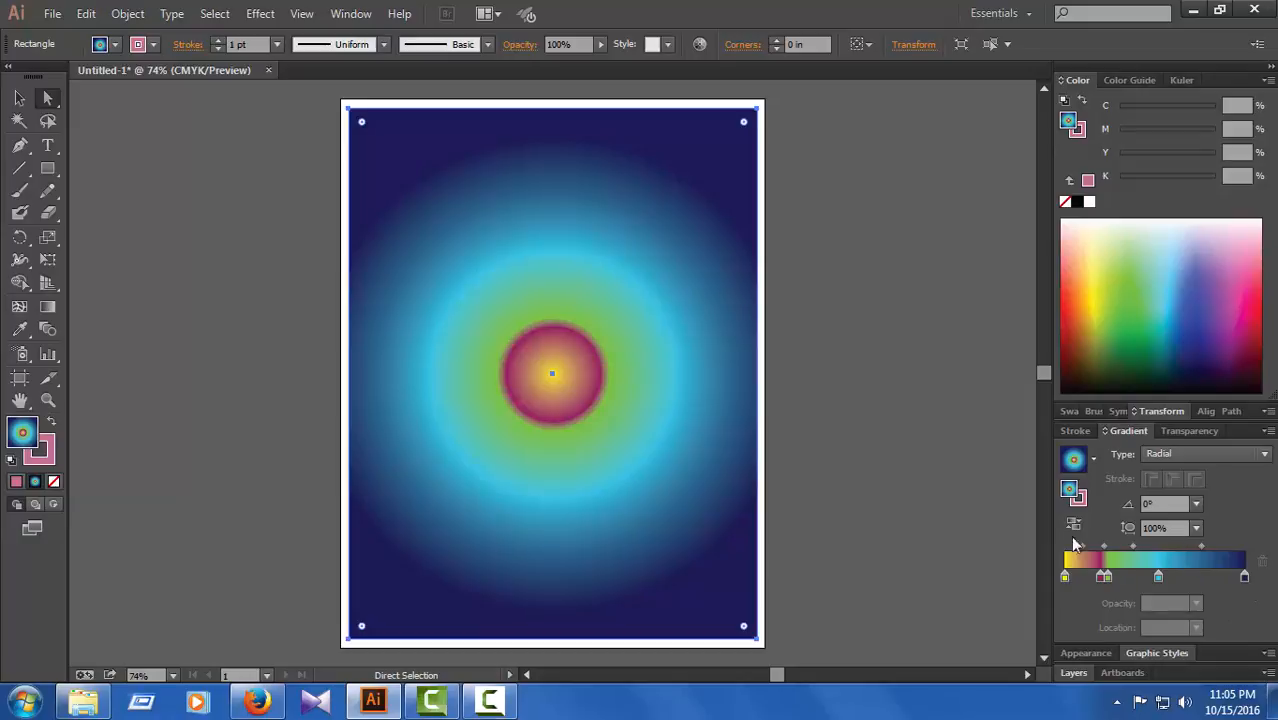
left_click(1092, 457)
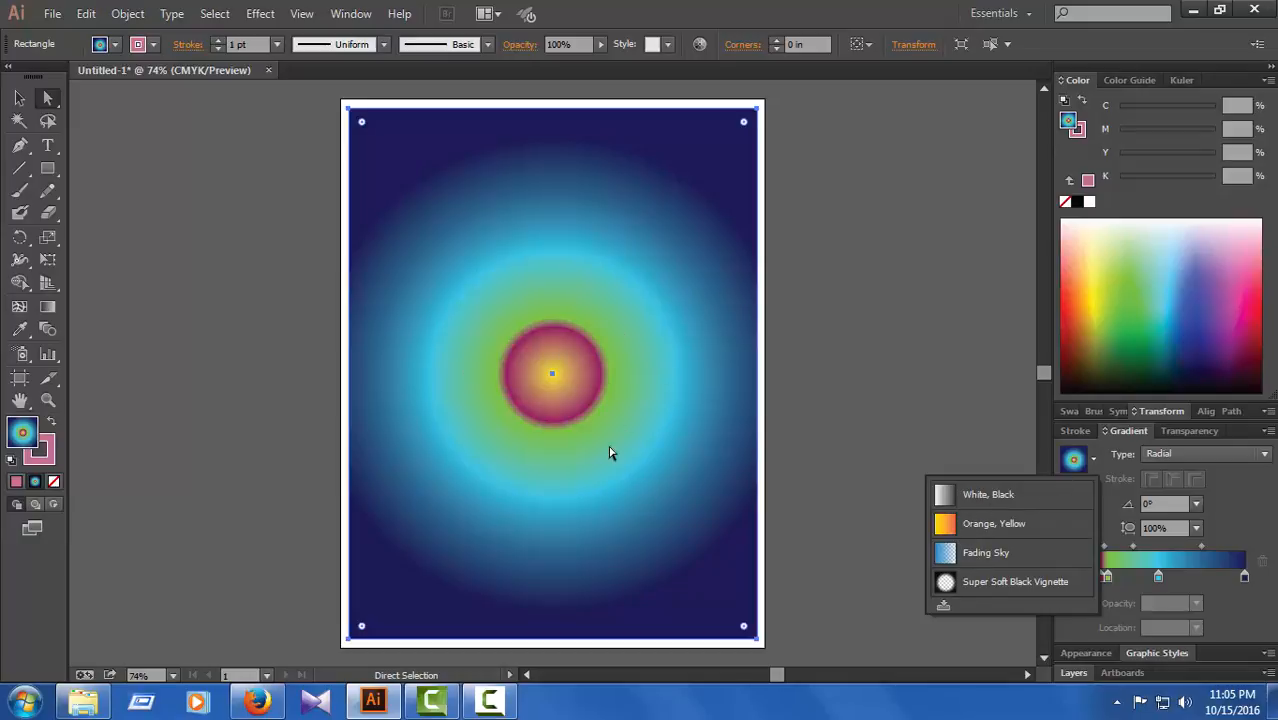
left_click(1093, 459)
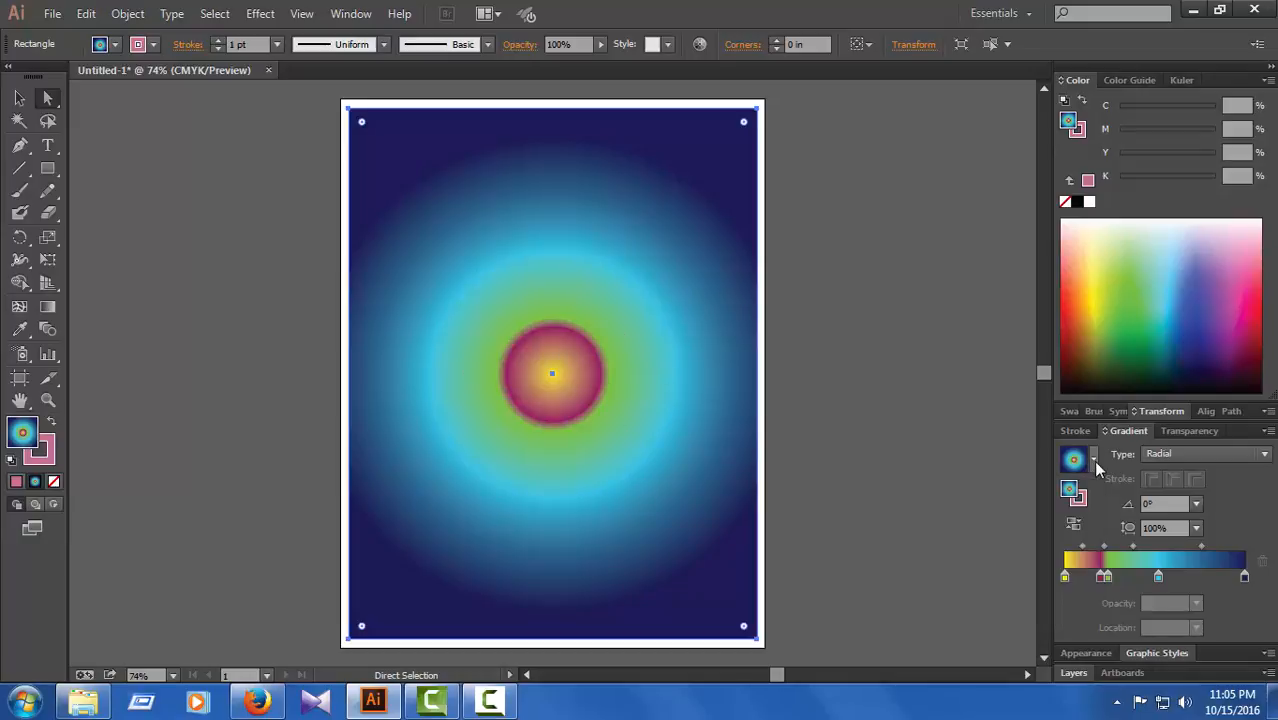